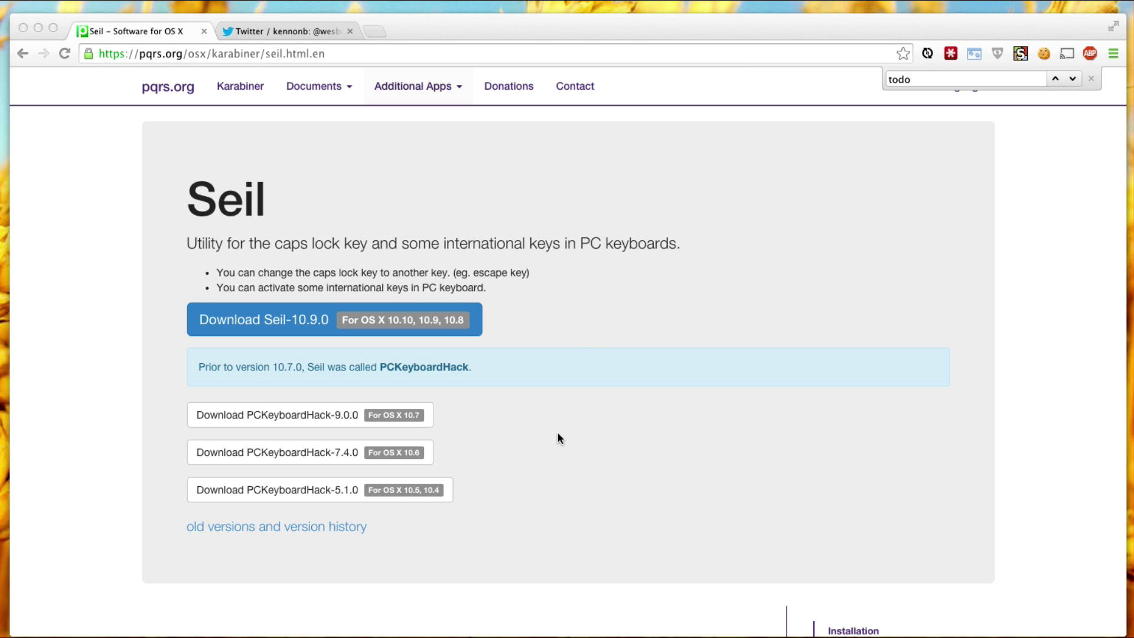
Resize Chrome with Divvy's grid, then move it top-left and enlarge it to nearly full screen
key("ctrl+alt+space")
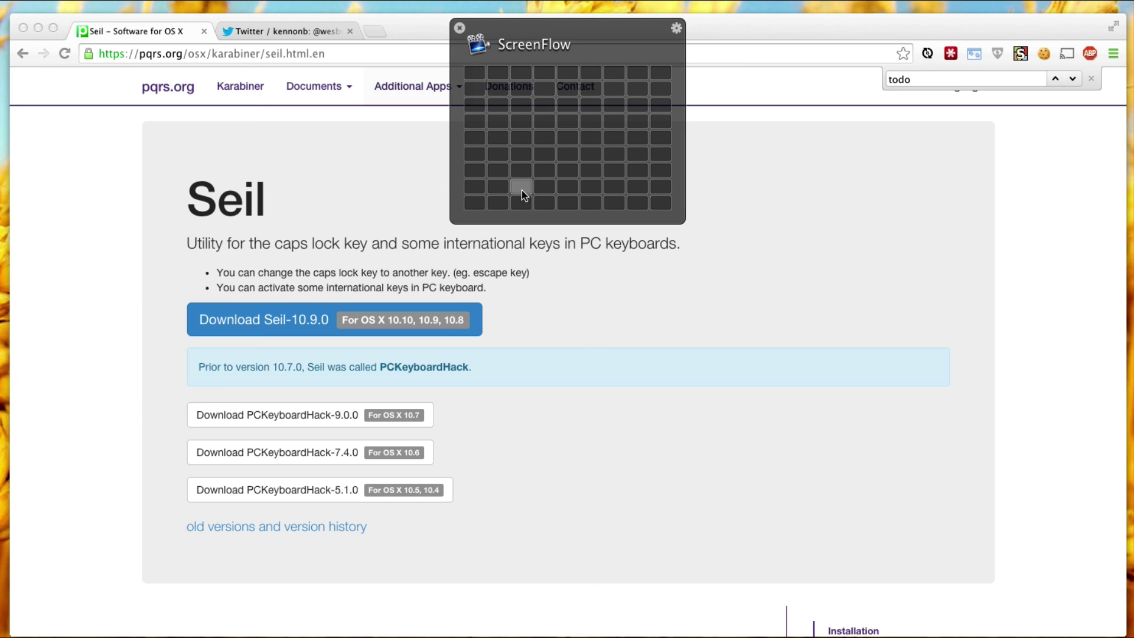
left_click(722, 301)
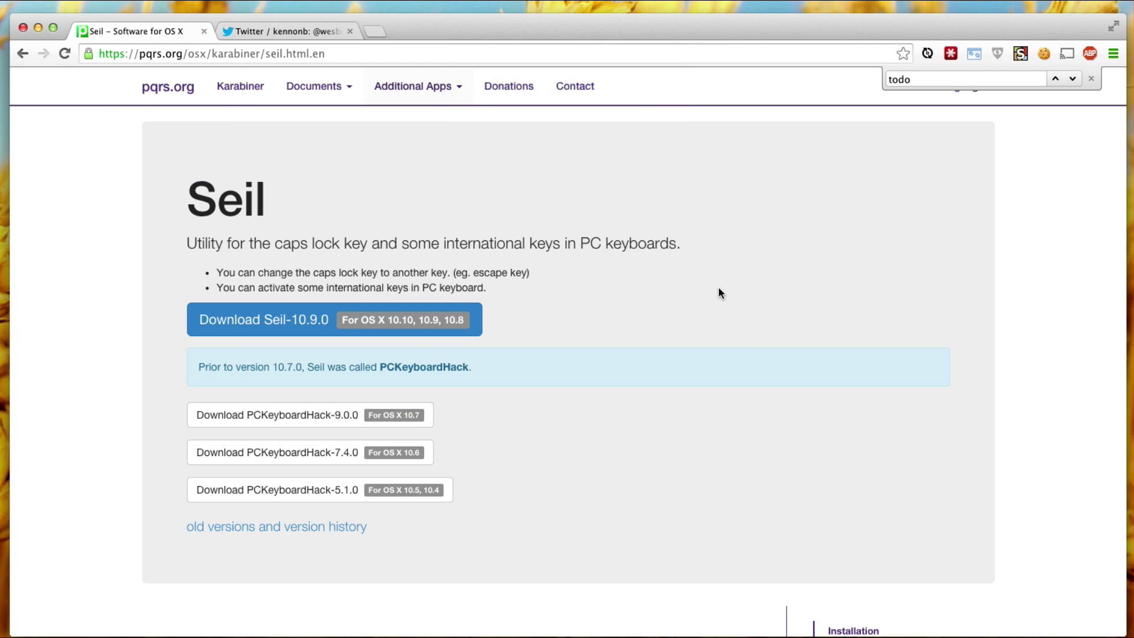
key("ctrl+alt+space")
left_click_drag(505, 138, 615, 197)
key("ctrl+alt+space")
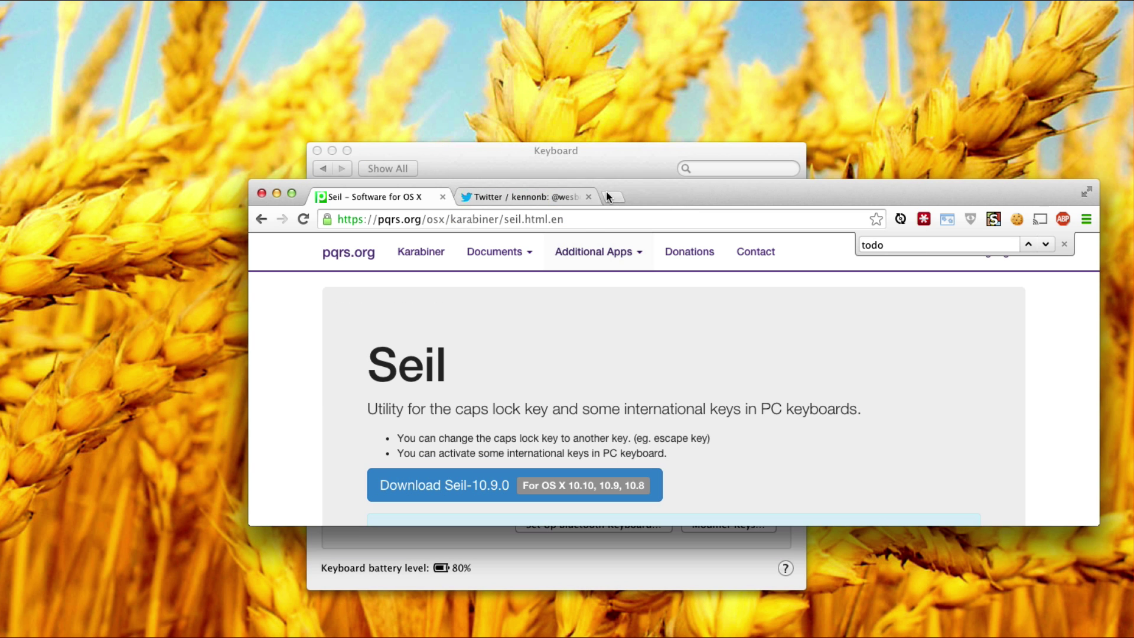
left_click_drag(706, 204, 469, 22)
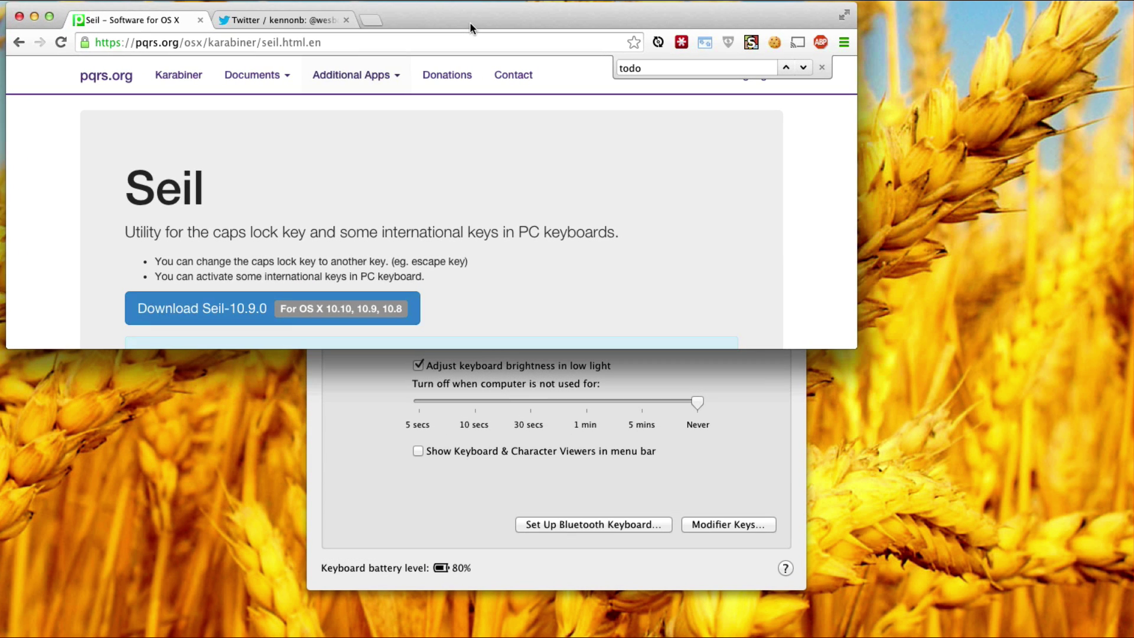
left_click_drag(856, 349, 1099, 626)
key("super+Tab")
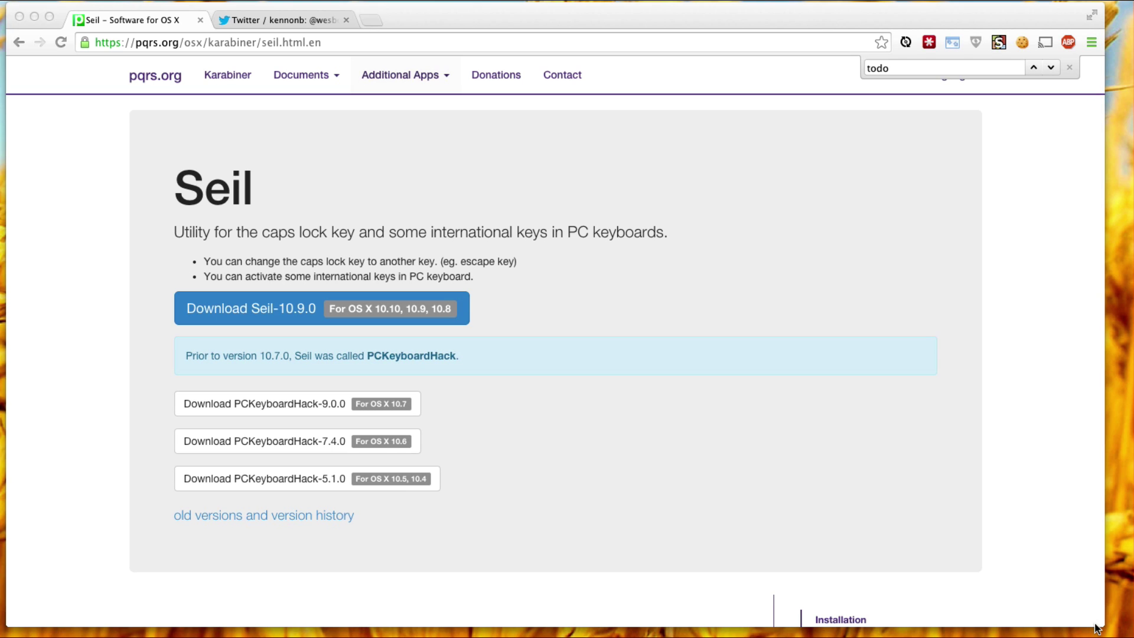
key("alt+space")
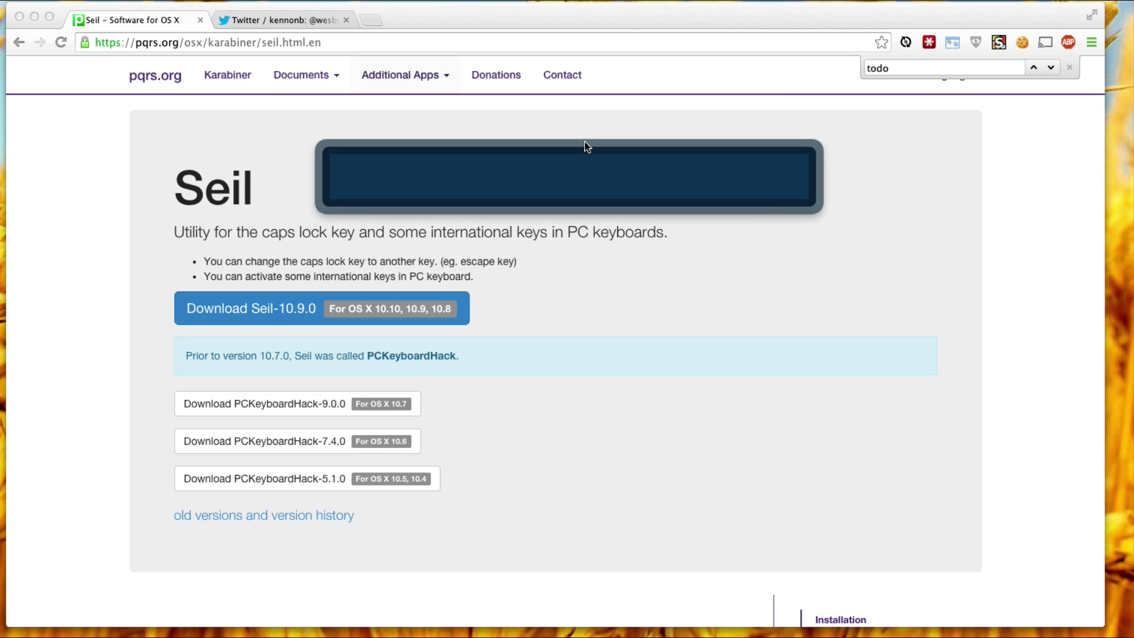
type("1")
key("BackSpace")
type("1+2")
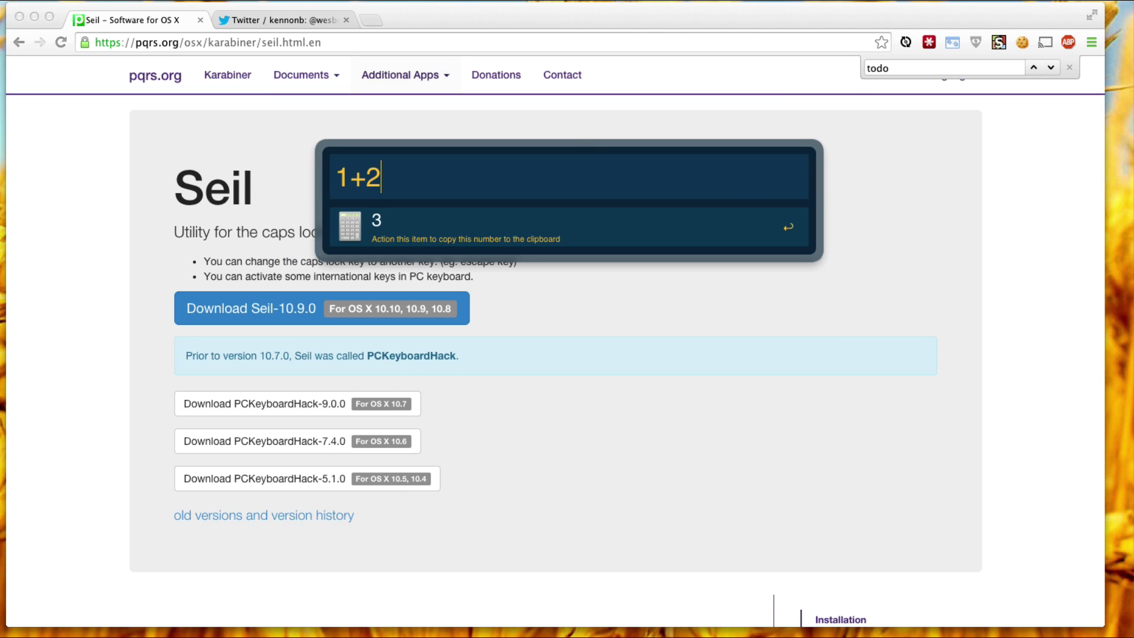
key("super+a")
type("subl")
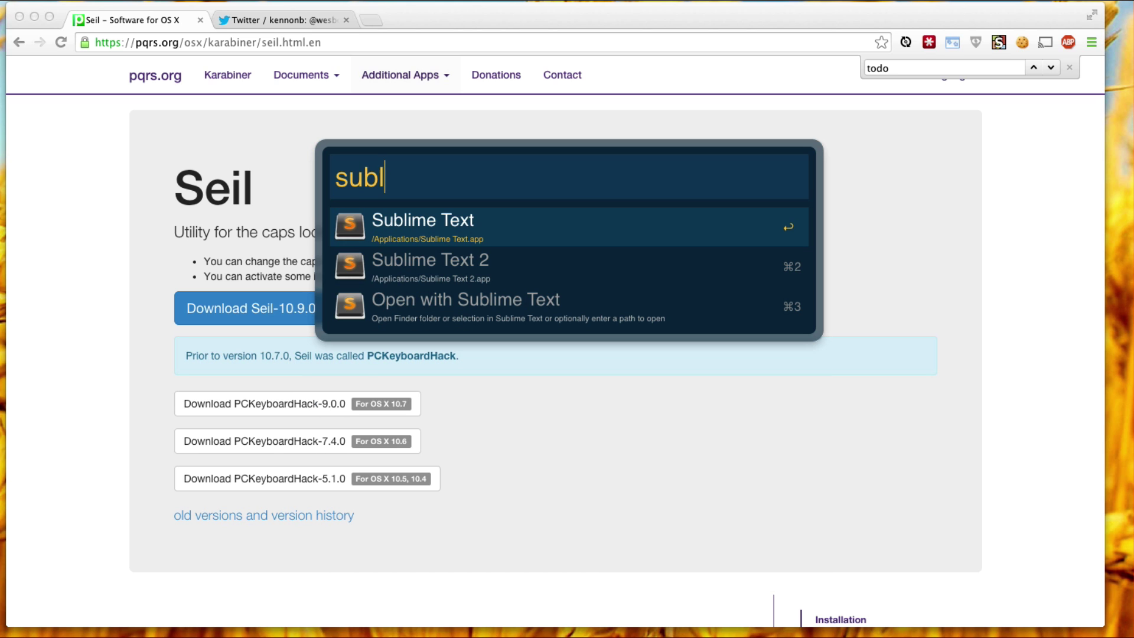
key("super+a")
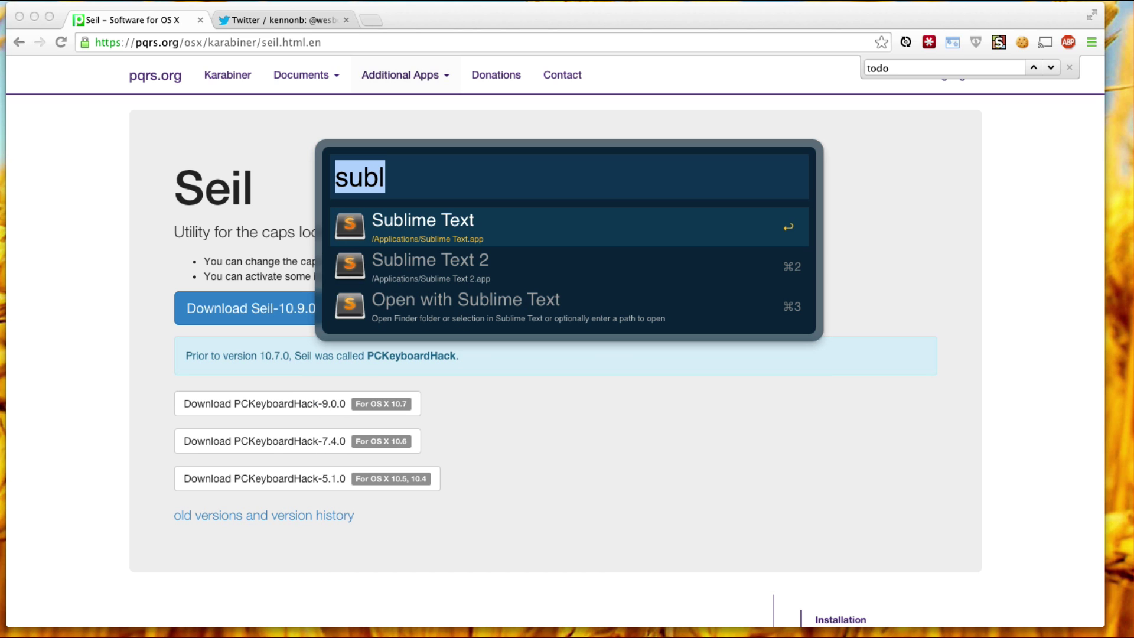
key("BackSpace")
type("1+5")
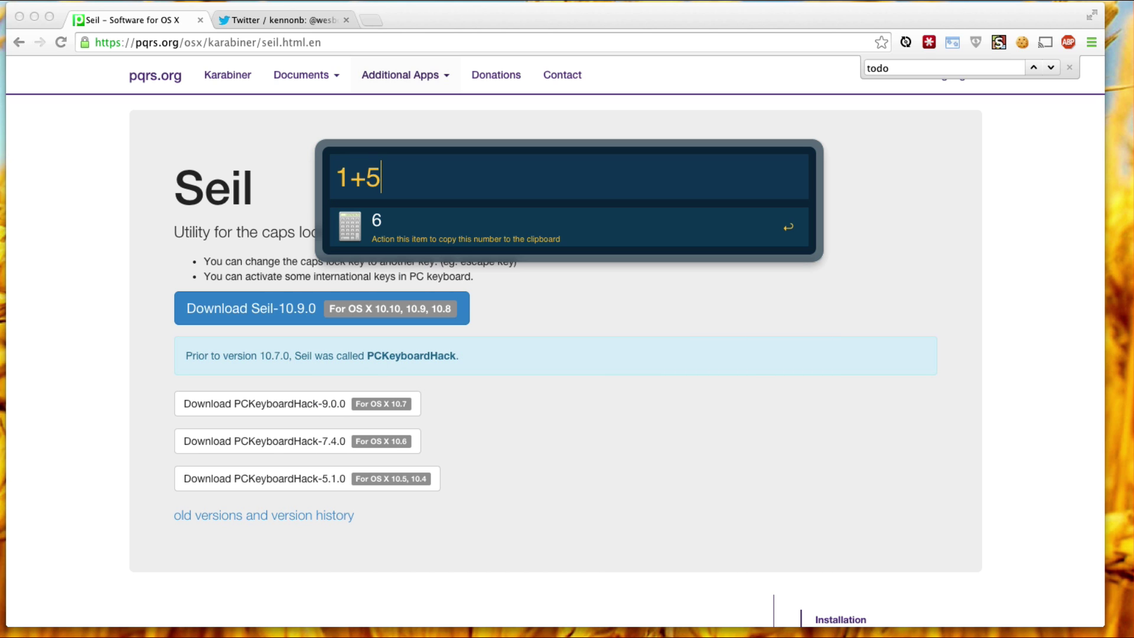
key("BackSpace")
key("BackSpace")
key("BackSpace")
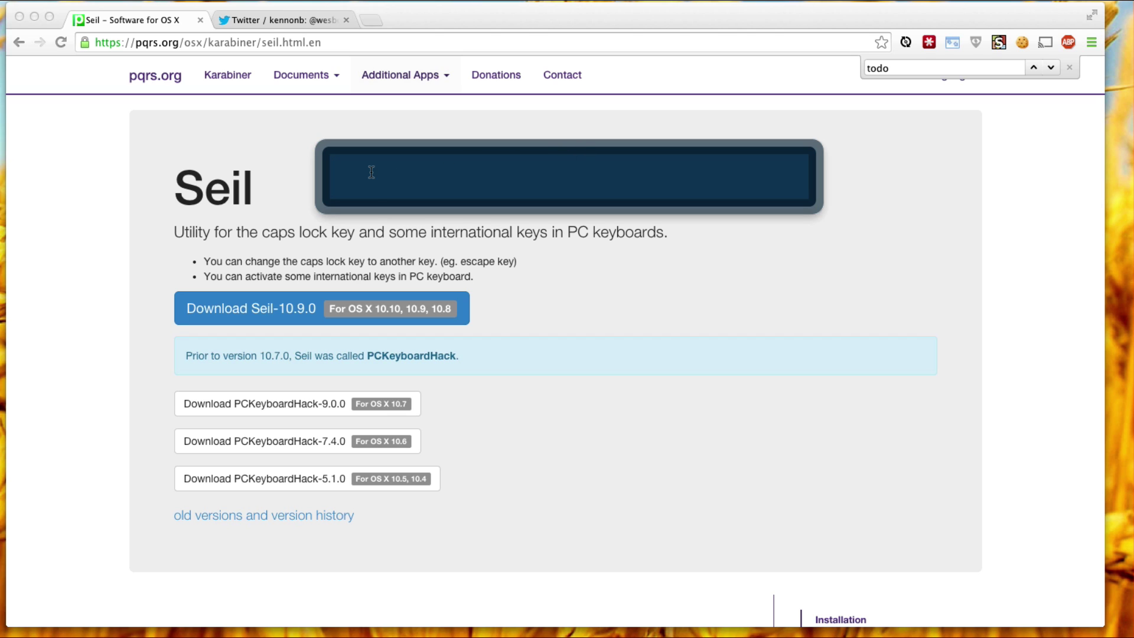
left_click_drag(468, 151, 481, 121)
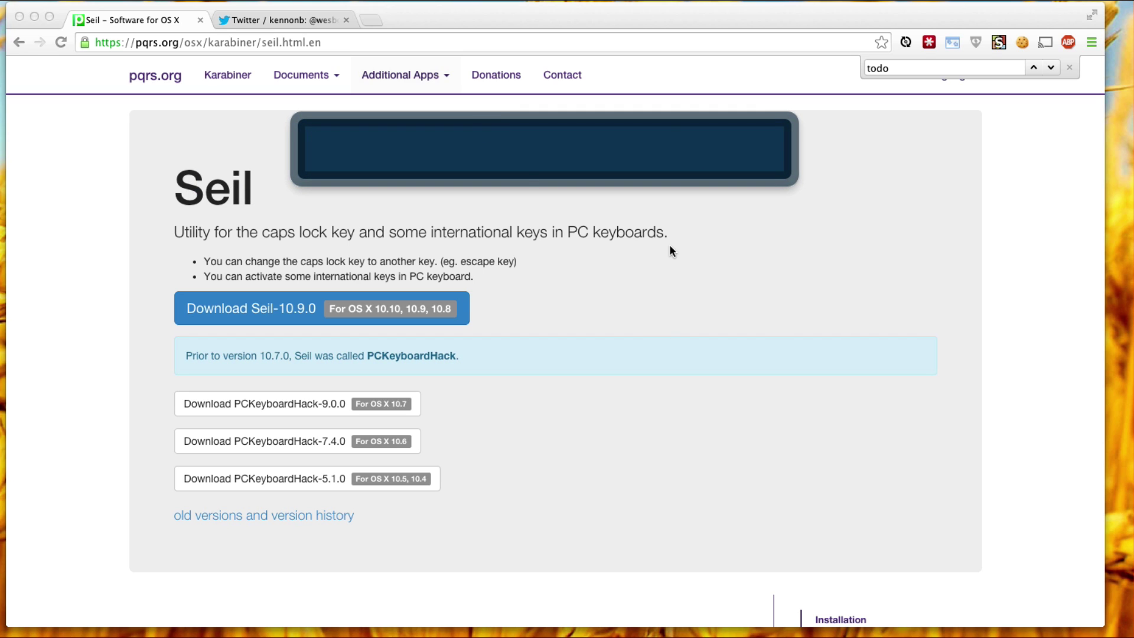
key("Escape")
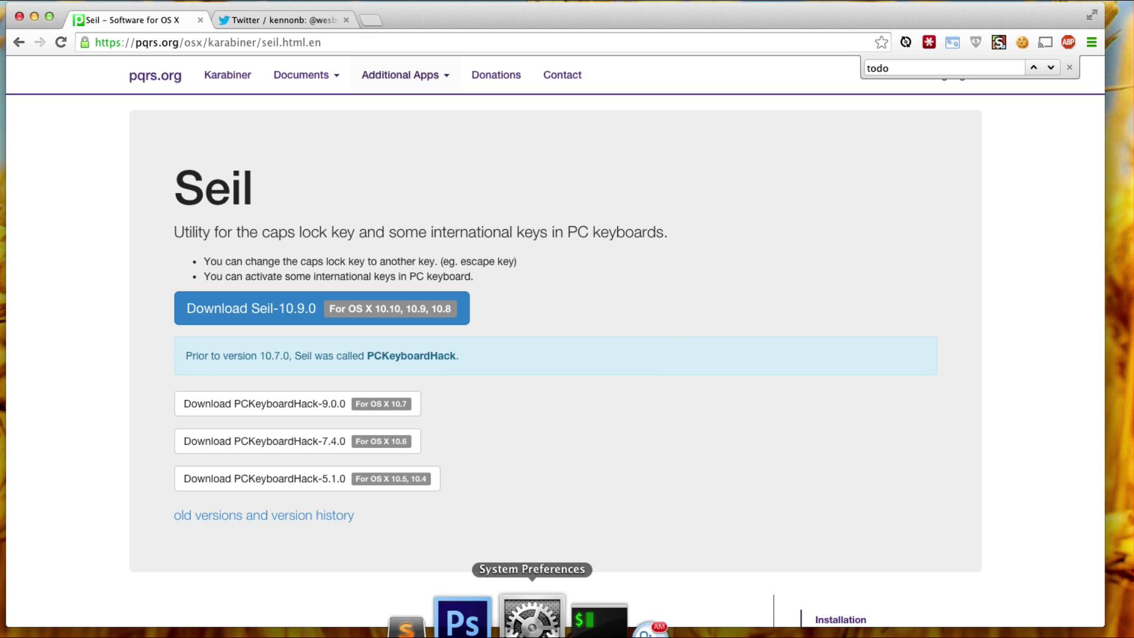
Open the Keyboard pane in System Preferences
left_click(525, 617)
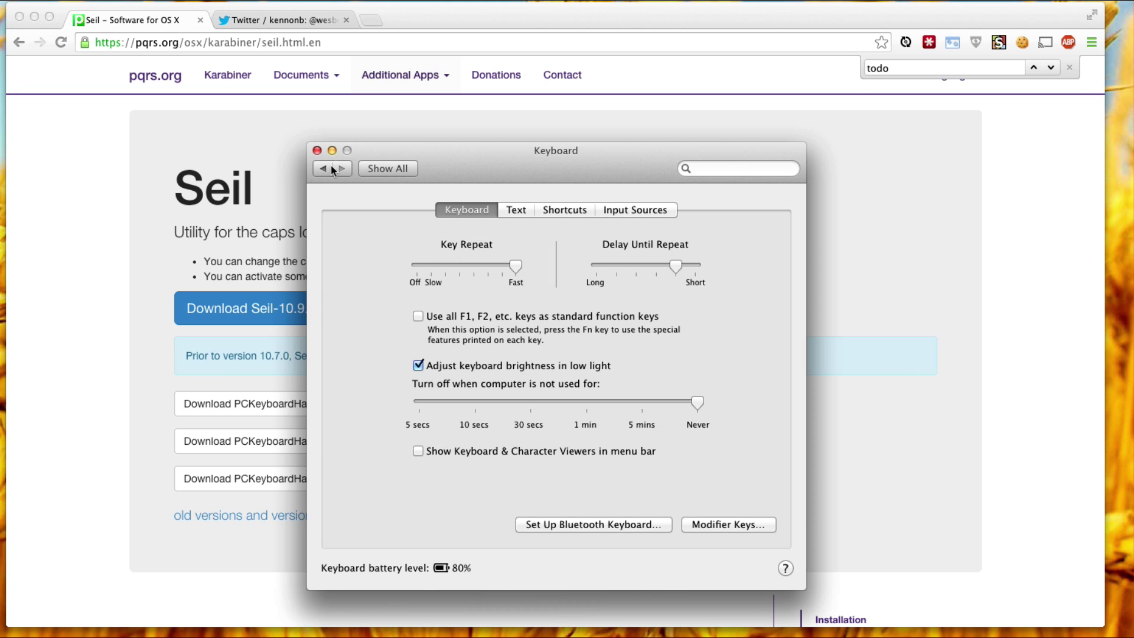
left_click(331, 168)
left_click(464, 307)
In Modifier Keys, set the Caps Lock key to No Action
left_click(718, 526)
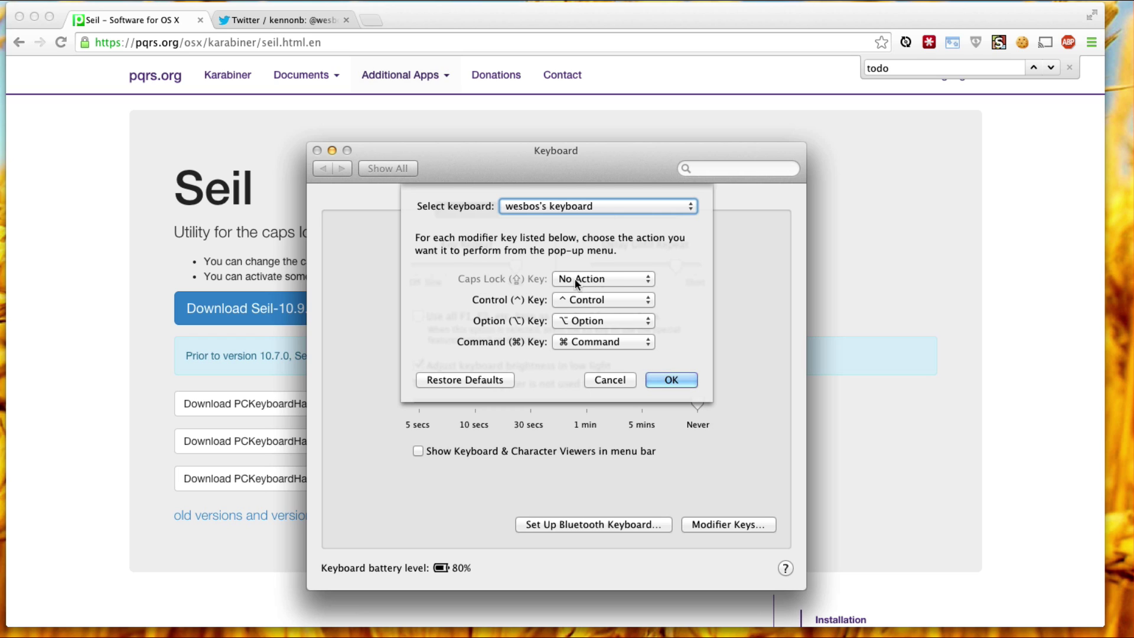
left_click(616, 280)
left_click(593, 216)
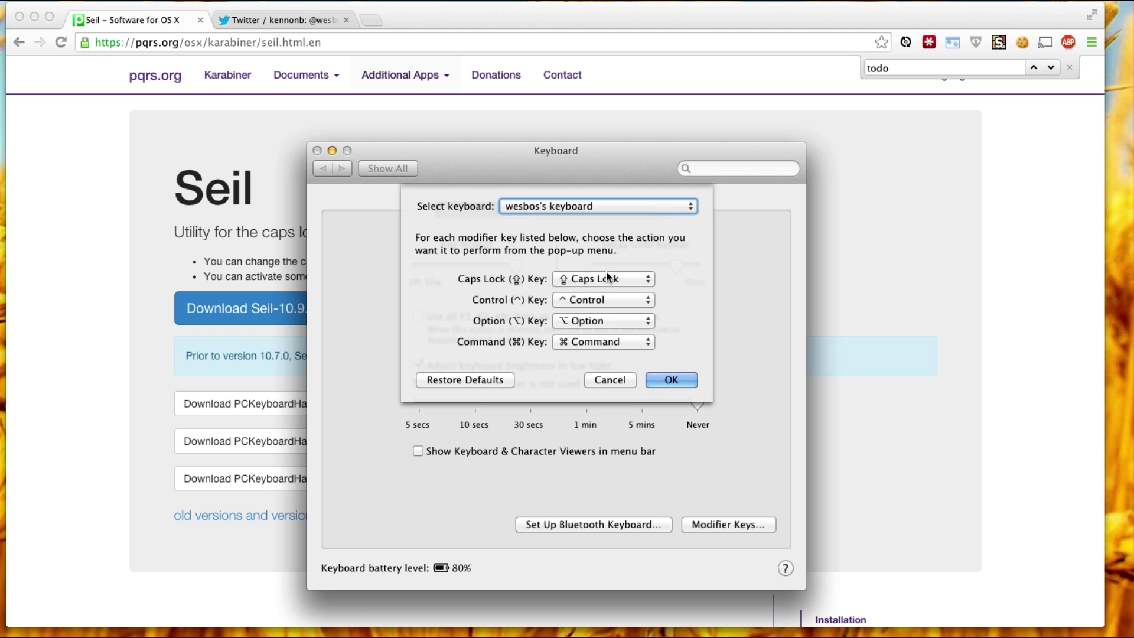
left_click(619, 283)
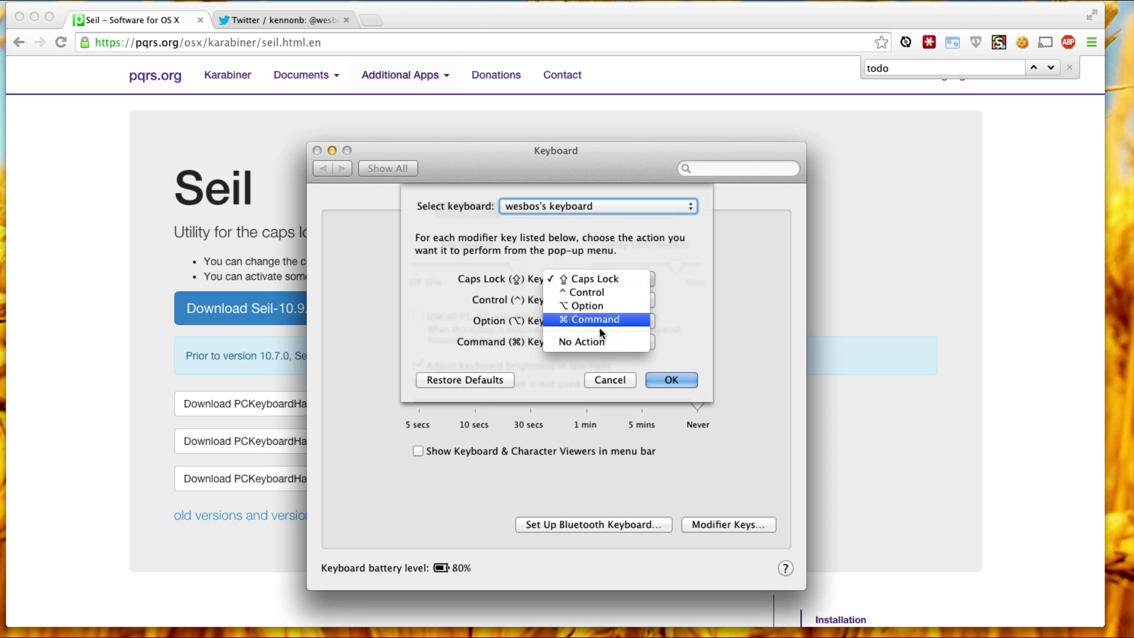
left_click(583, 344)
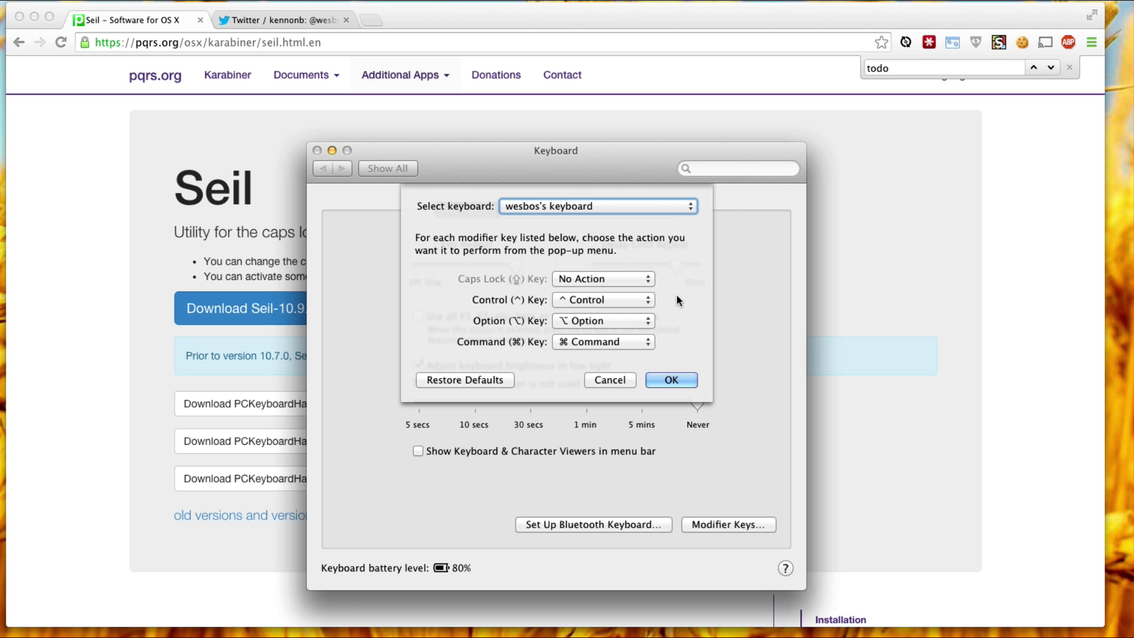
Set Caps Lock to No Action for the Apple Internal Keyboard / Trackpad and confirm
left_click(601, 207)
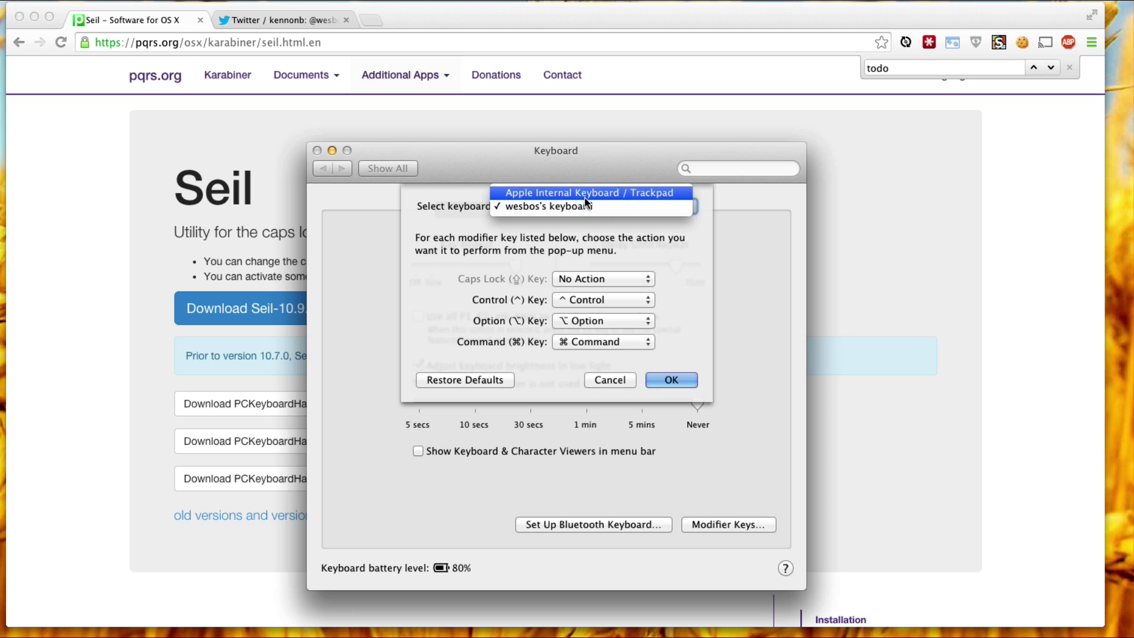
left_click(602, 190)
left_click(561, 208)
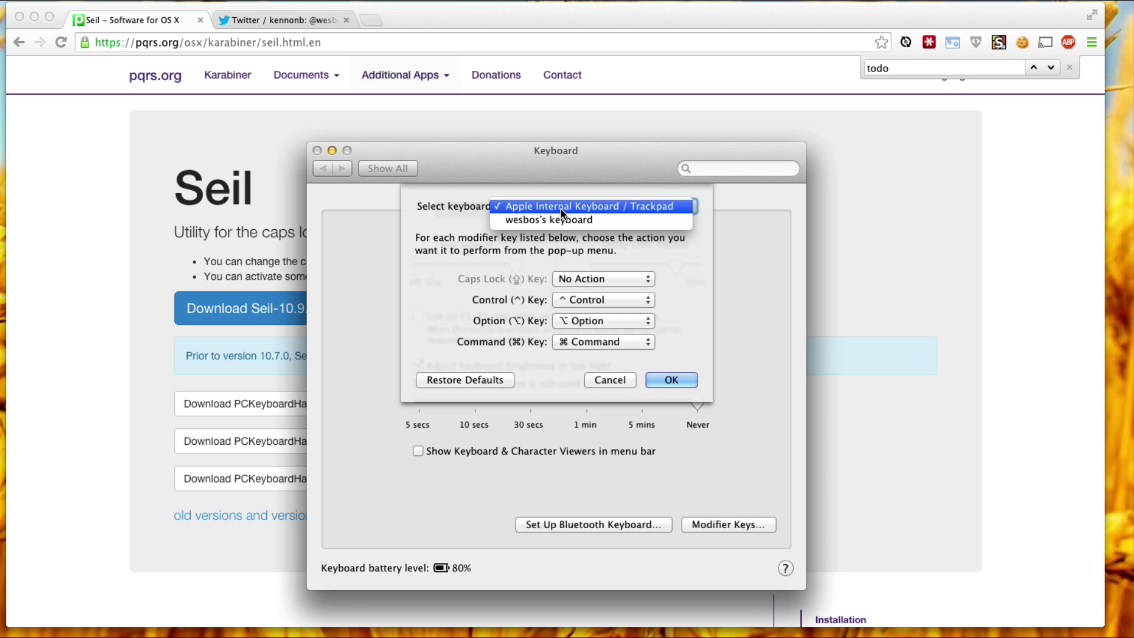
left_click(590, 207)
left_click(602, 279)
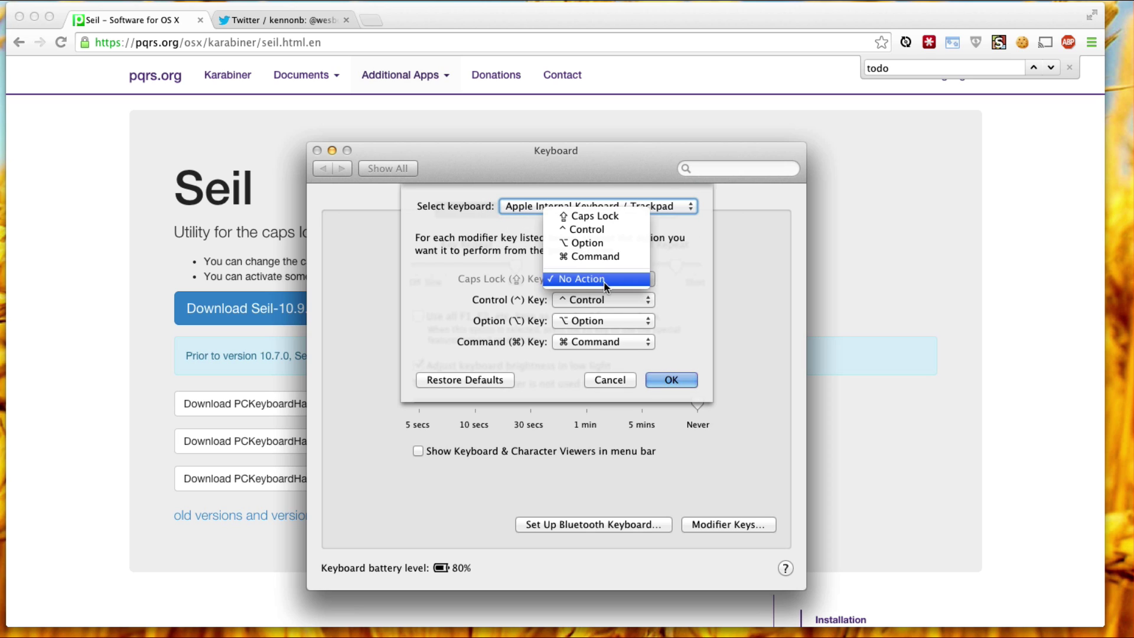
left_click(603, 279)
left_click(671, 380)
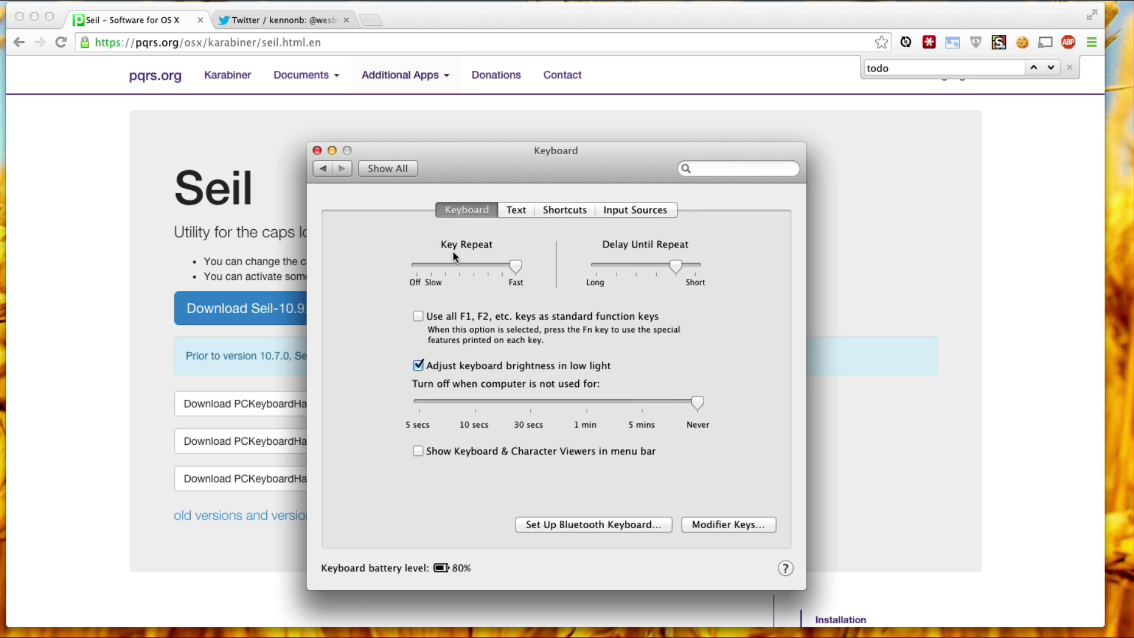
Close Keyboard preferences and highlight the Seil heading and international-keys bullet on the Seil page
left_click(317, 151)
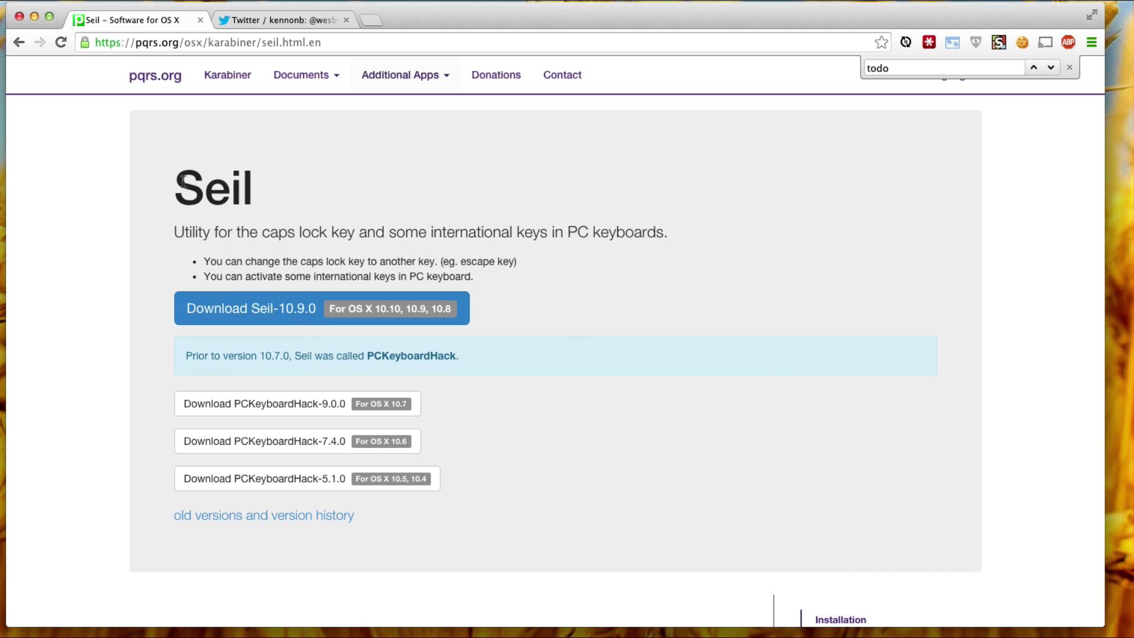
left_click_drag(175, 182, 261, 180)
left_click(284, 210)
left_click_drag(531, 278, 534, 256)
left_click(523, 205)
left_click_drag(204, 177, 278, 183)
left_click(307, 189)
Launch Seil from the Applications stack and show Change Caps Lock mapped to keycode 80
mouse_move(621, 635)
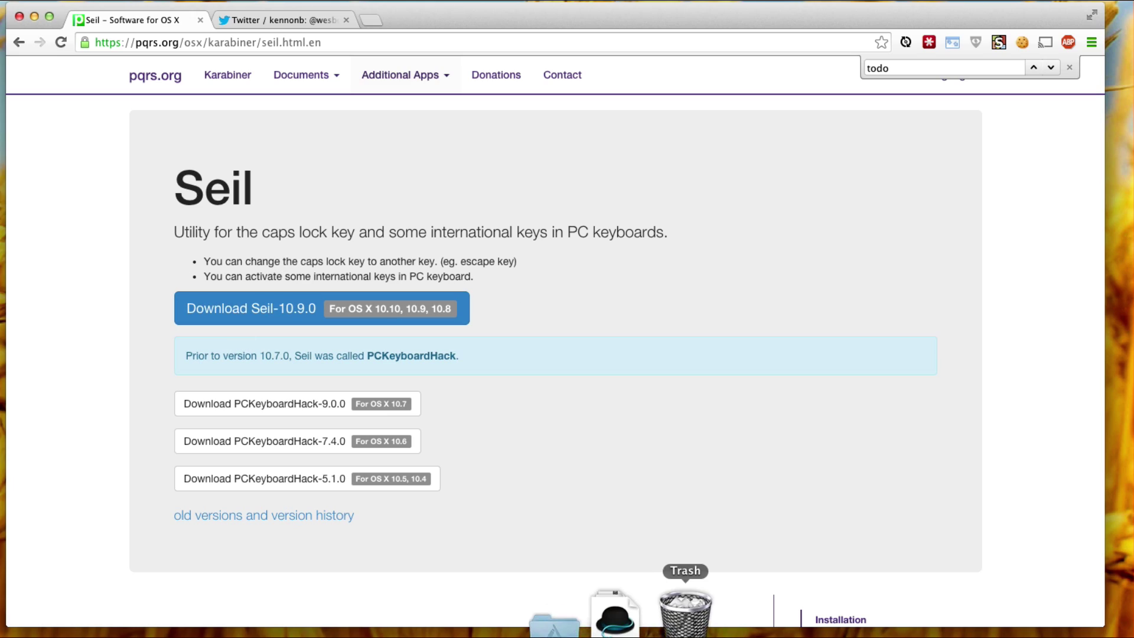
left_click(650, 618)
scroll(470, 137, "down", 5)
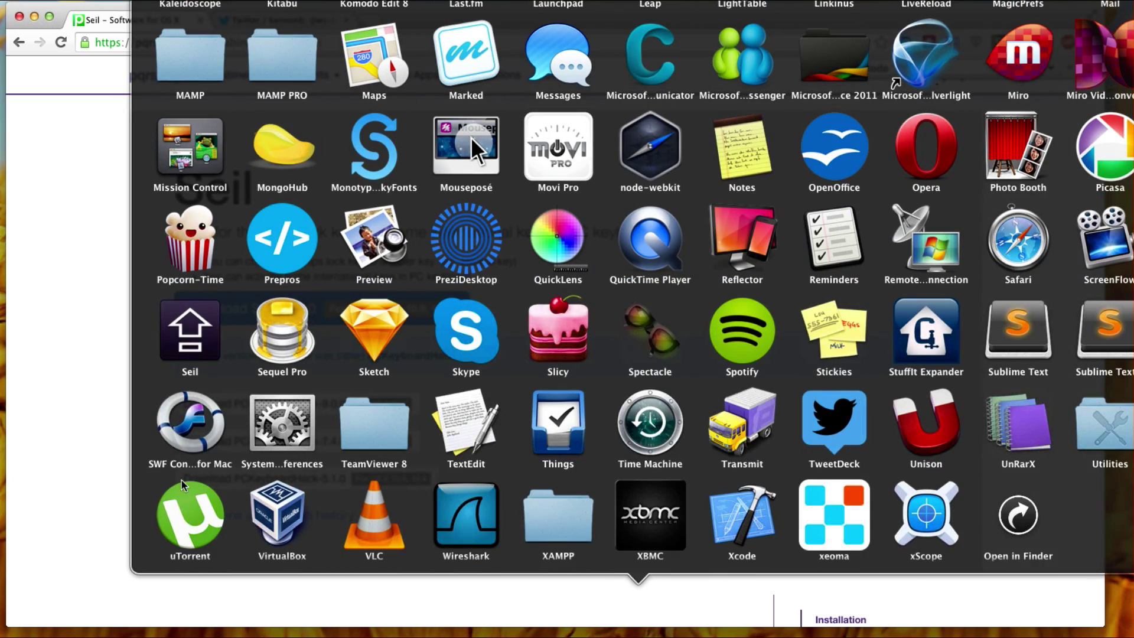
left_click(182, 333)
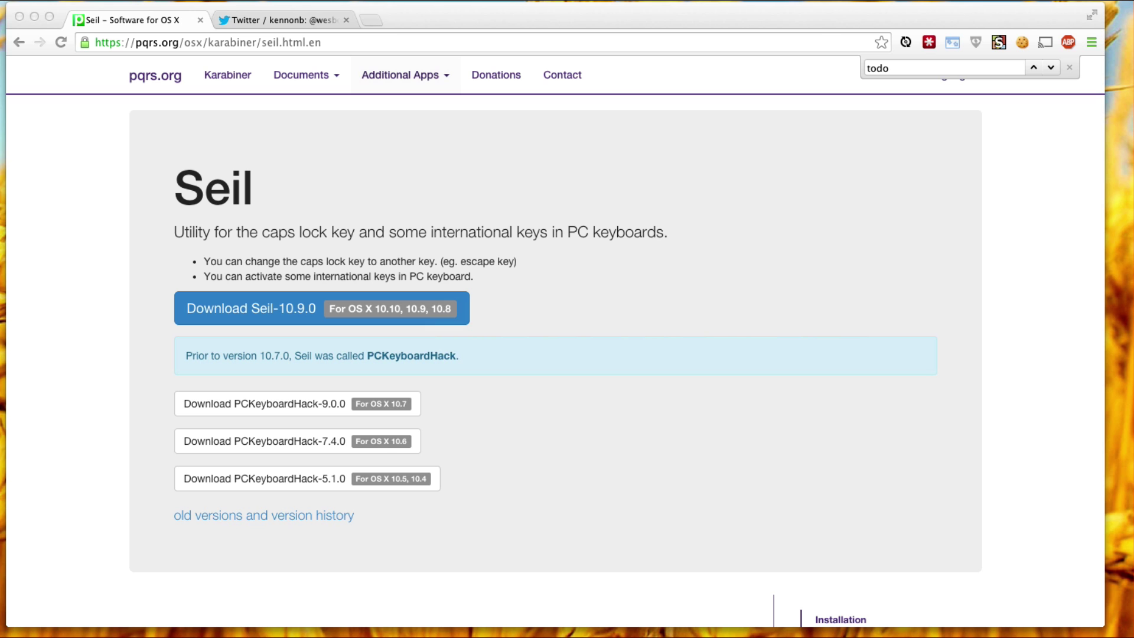
scroll(733, 230, "down", 5)
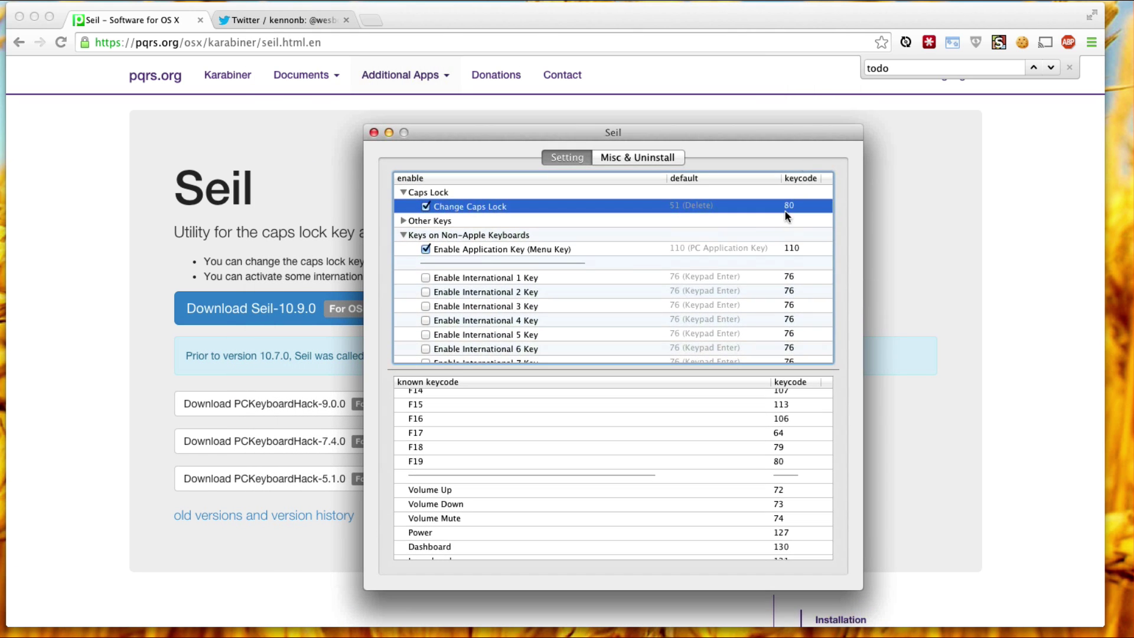
scroll(755, 228, "up", 5)
left_click(464, 208)
scroll(526, 224, "down", 15)
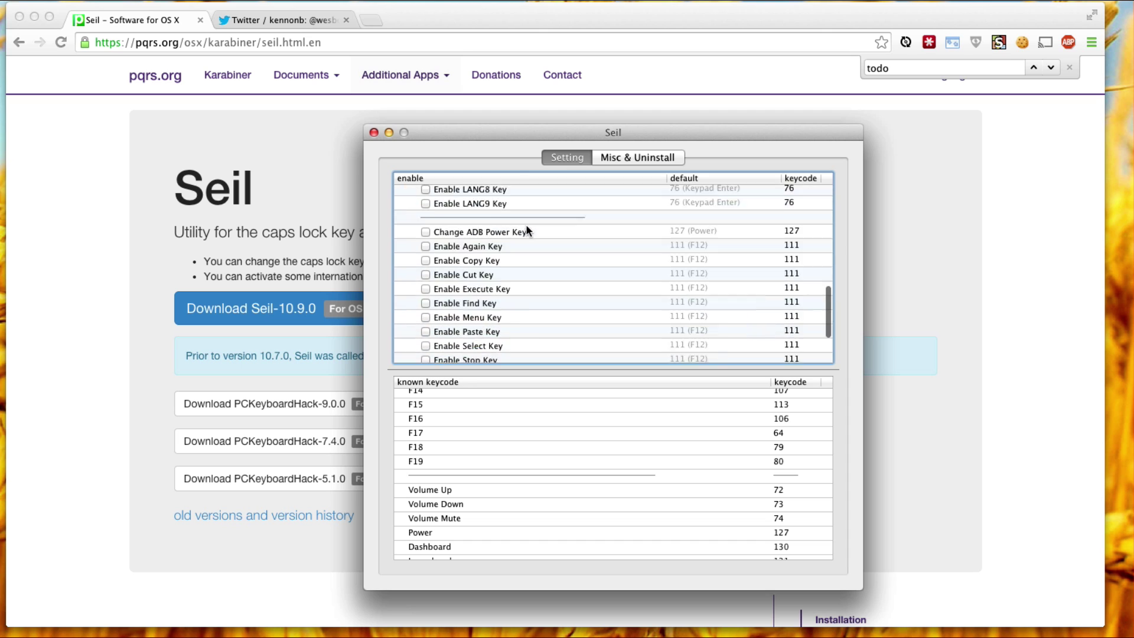
scroll(479, 281, "up", 15)
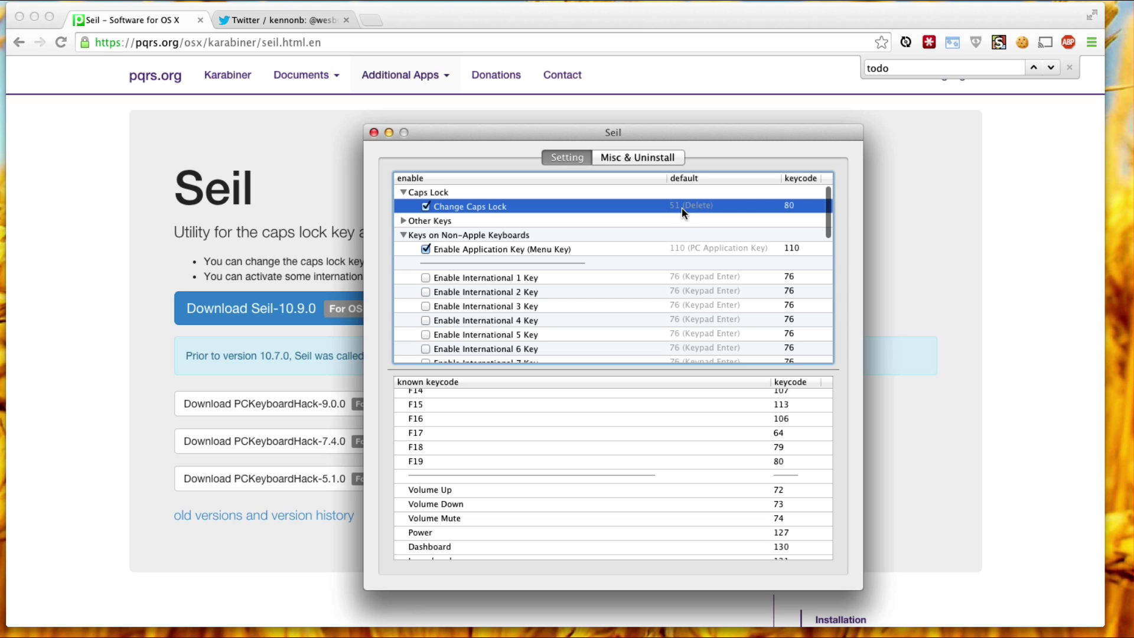
Open keycode.info in a new Chrome tab
left_click(109, 303)
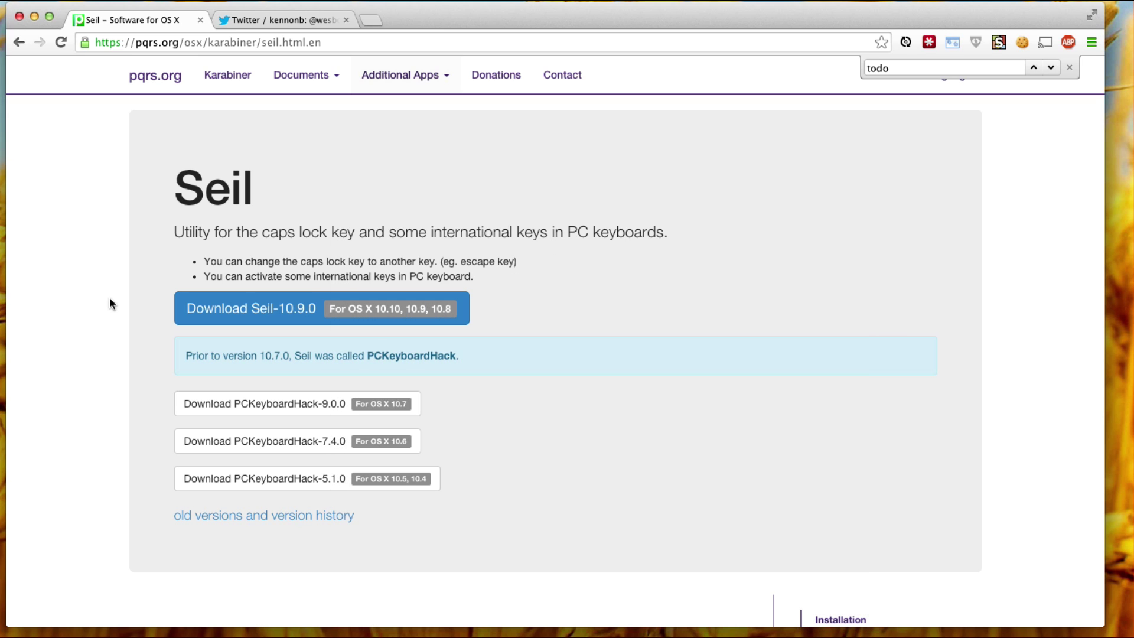
key("super+t")
type("key")
key("Return")
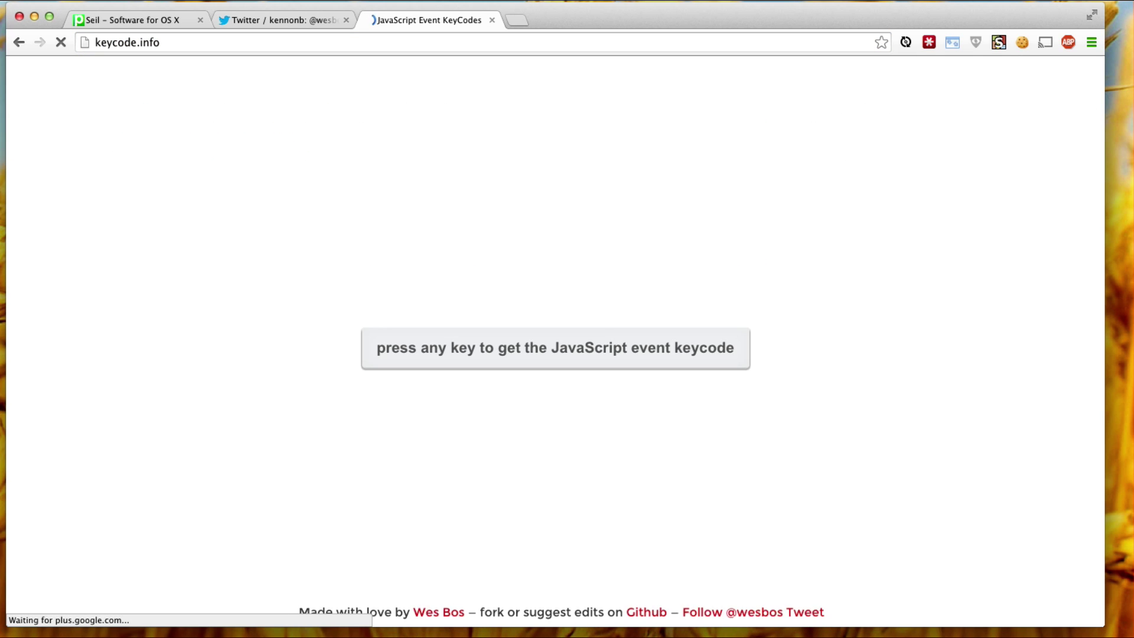
Press space, letters, 8, 4 and Cmd to see keycodes like 32, 68, 56, 52 and 91
key("space")
key("d")
key("g")
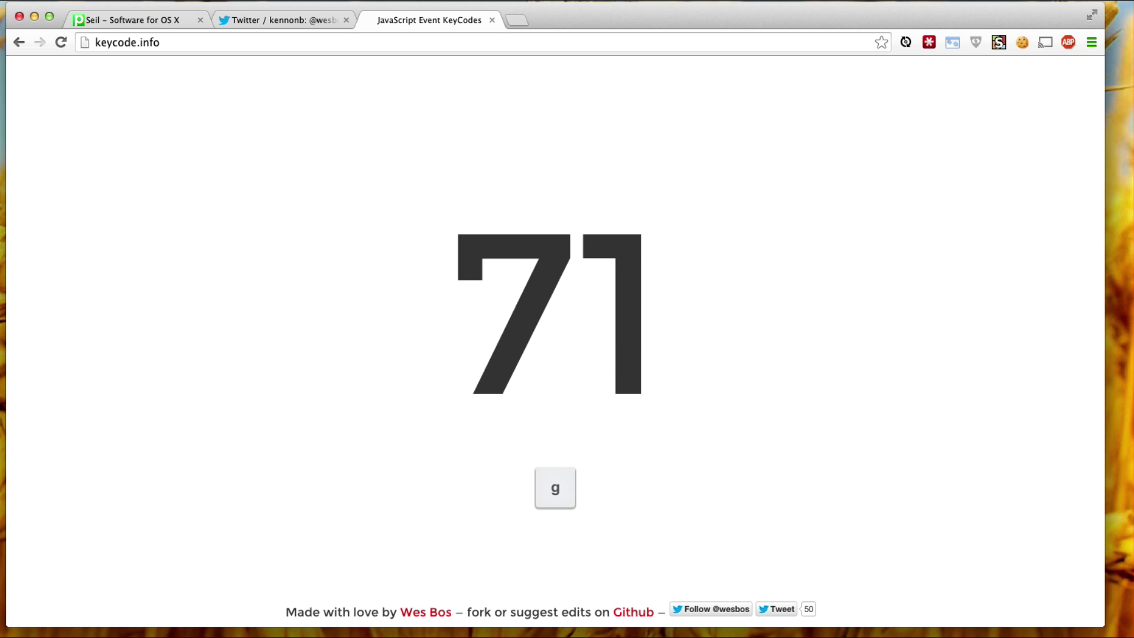
key("space")
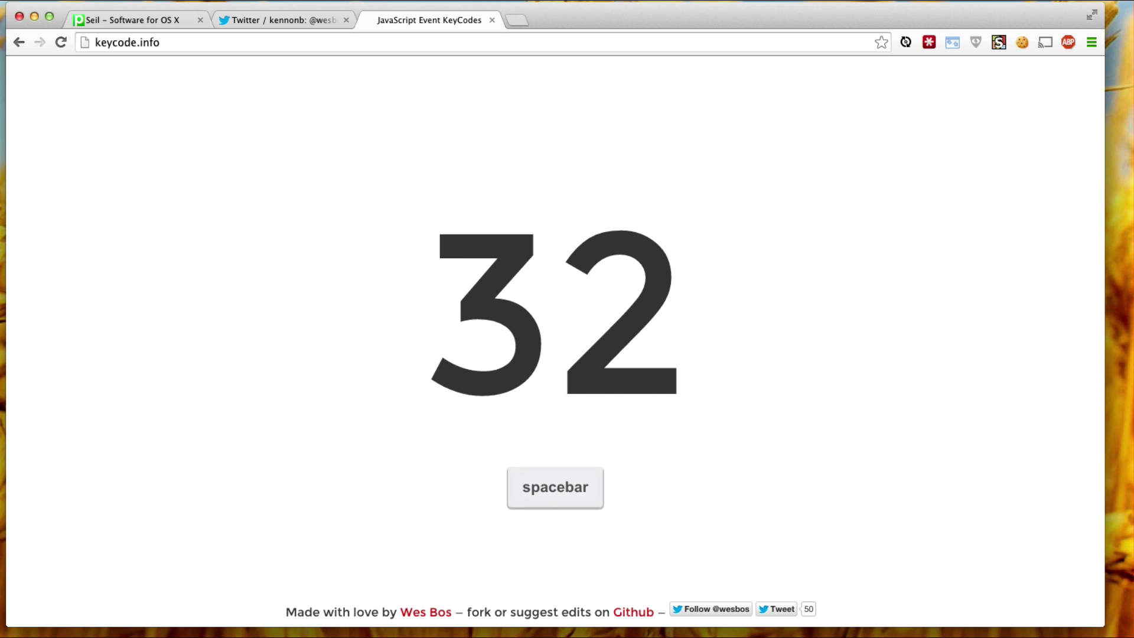
key("r")
key("w")
key("d")
key("y")
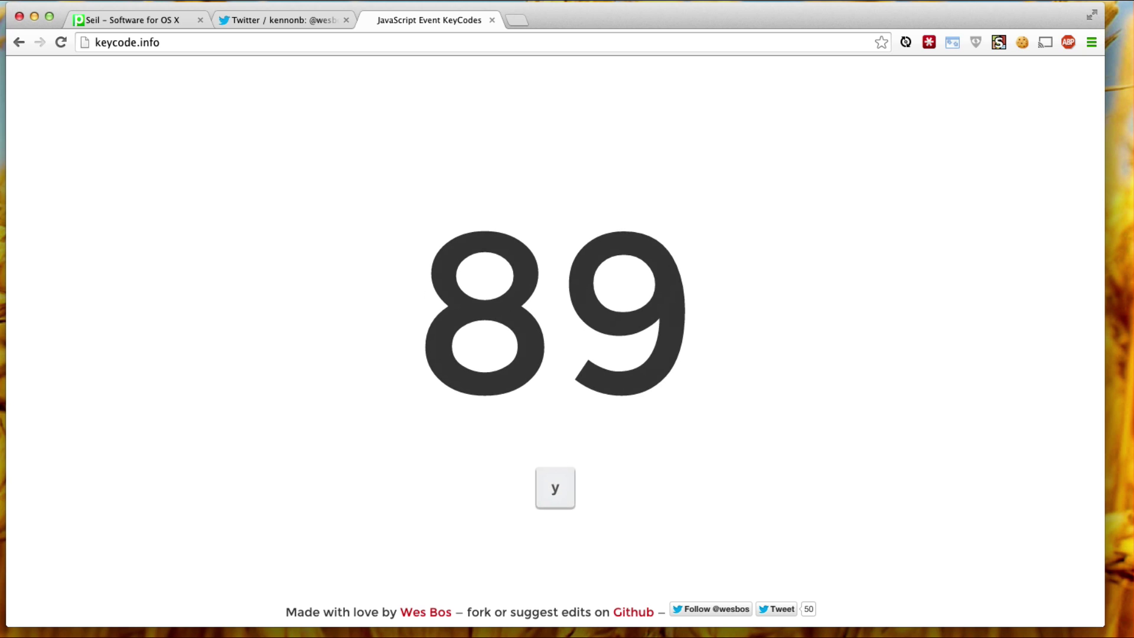
key("s")
key("space")
key("t")
key("g")
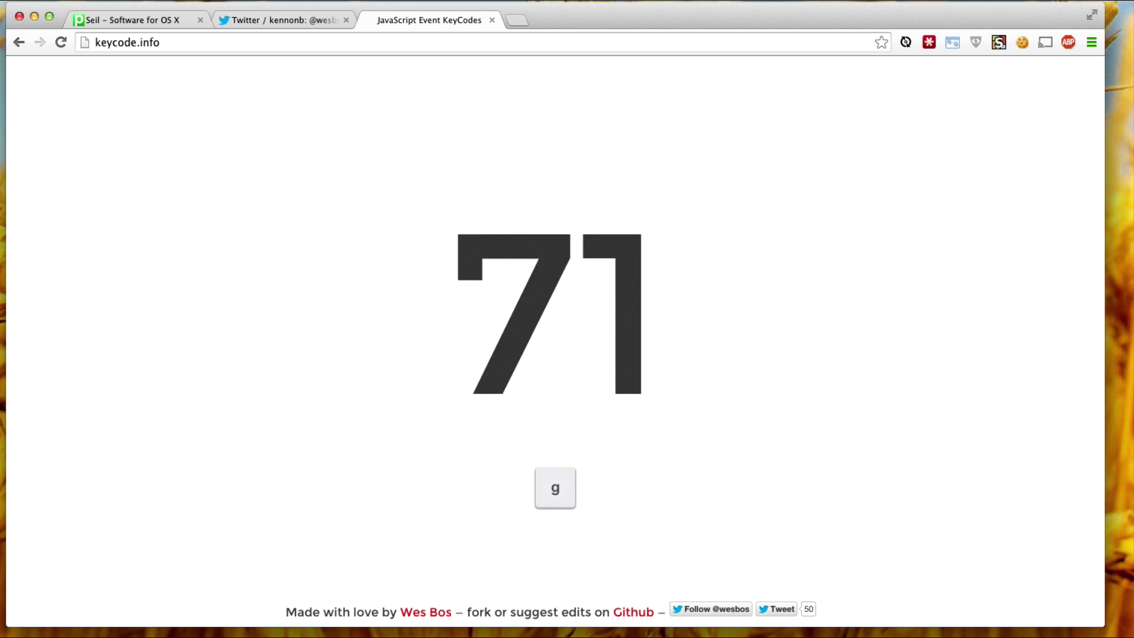
key("8")
key("4")
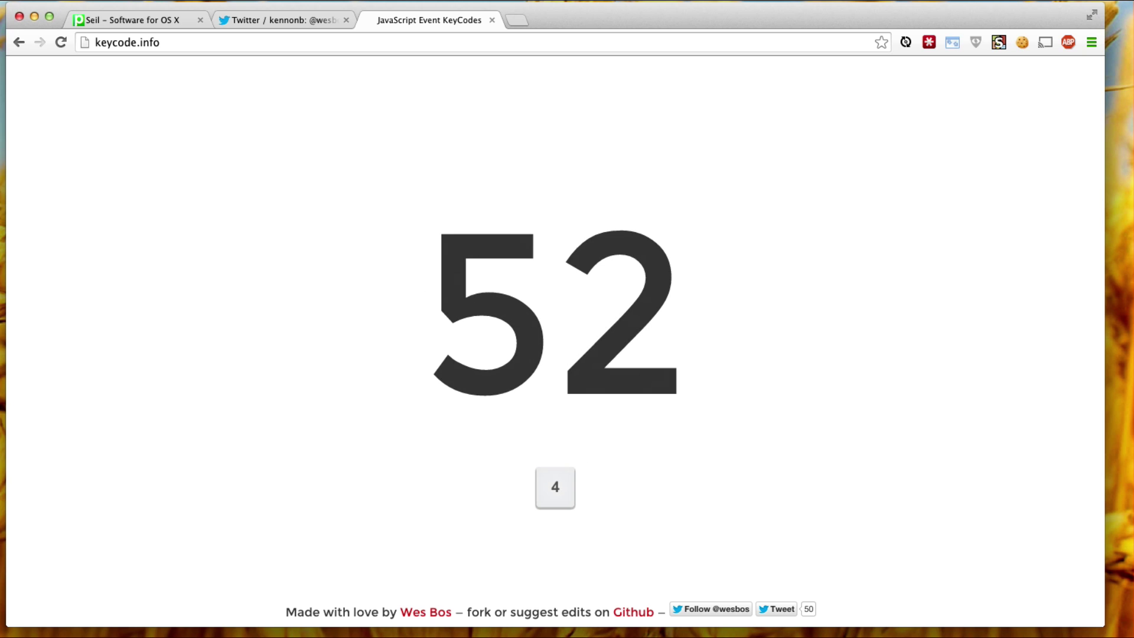
key("super+Tab")
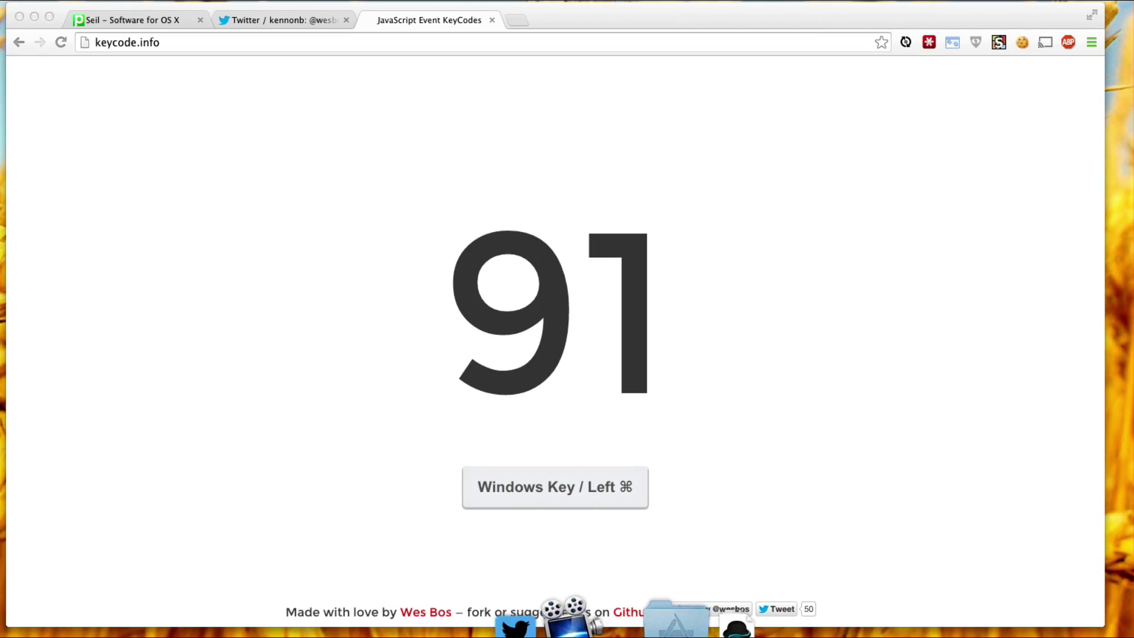
Relaunch Seil, move its window up-left, and show Forward Delete as keycode 117
left_click(676, 620)
scroll(629, 283, "down", 10)
left_click(183, 319)
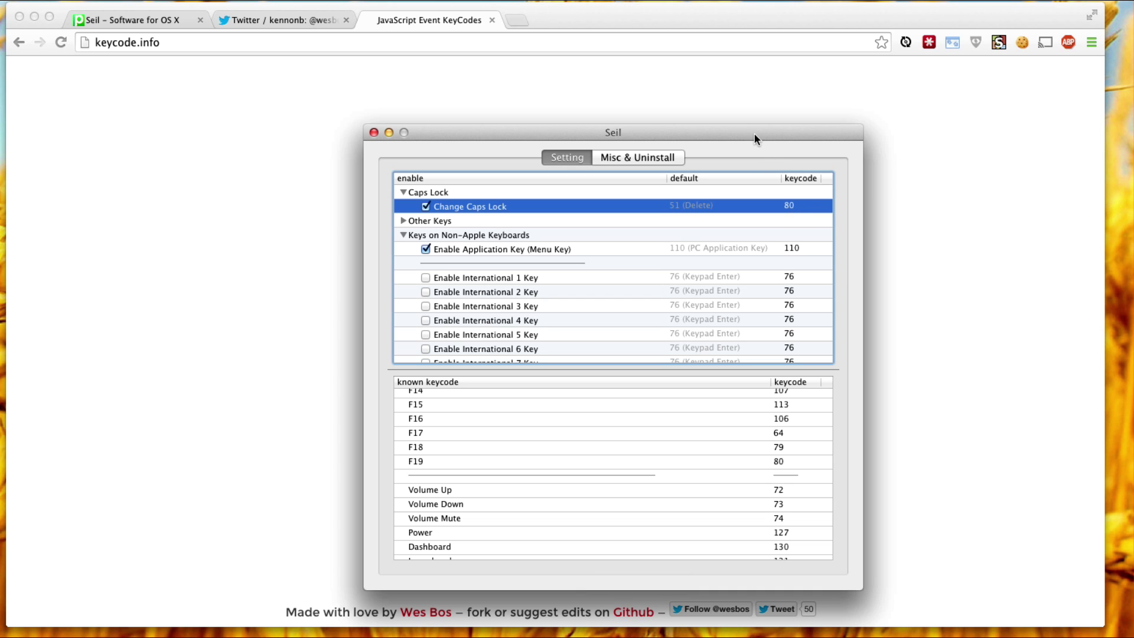
left_click_drag(754, 133, 713, 94)
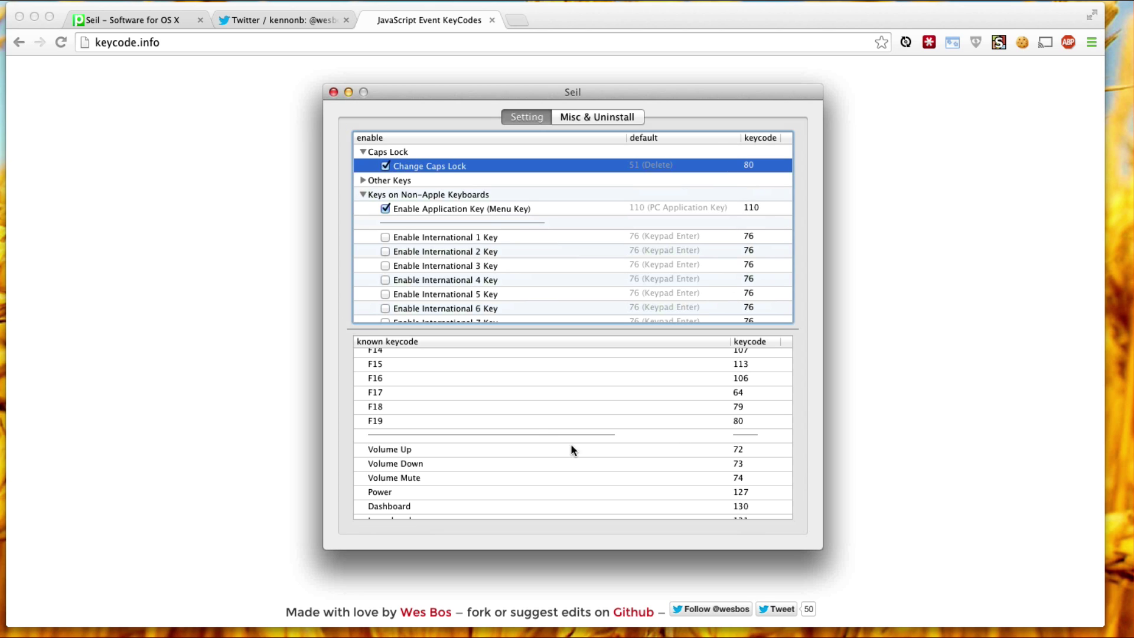
scroll(697, 381, "up", 10)
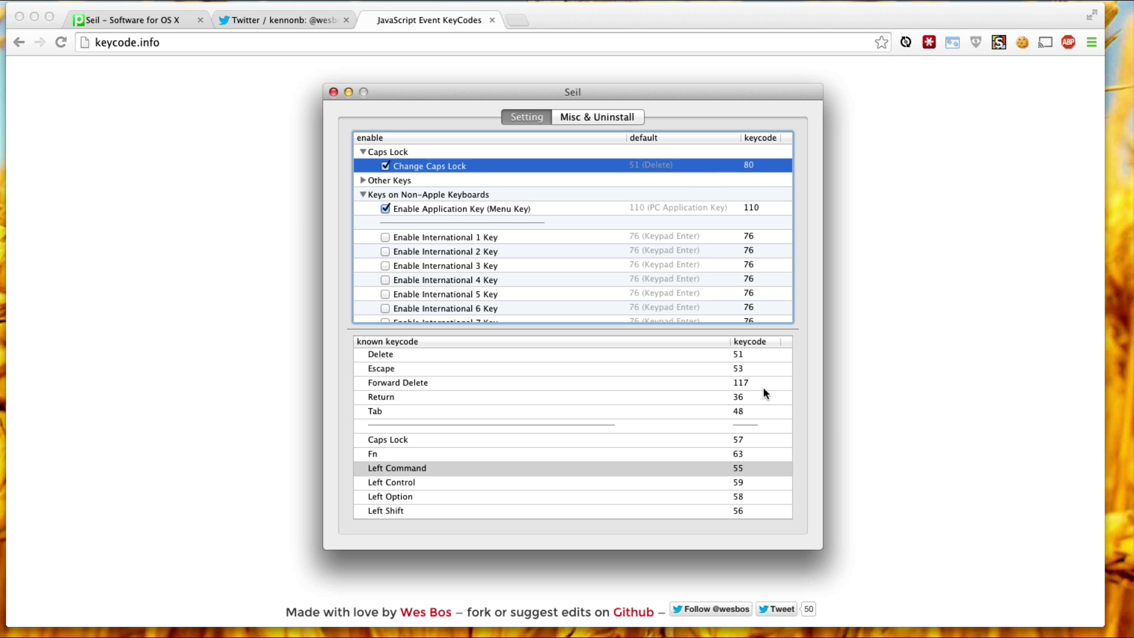
left_click(458, 384)
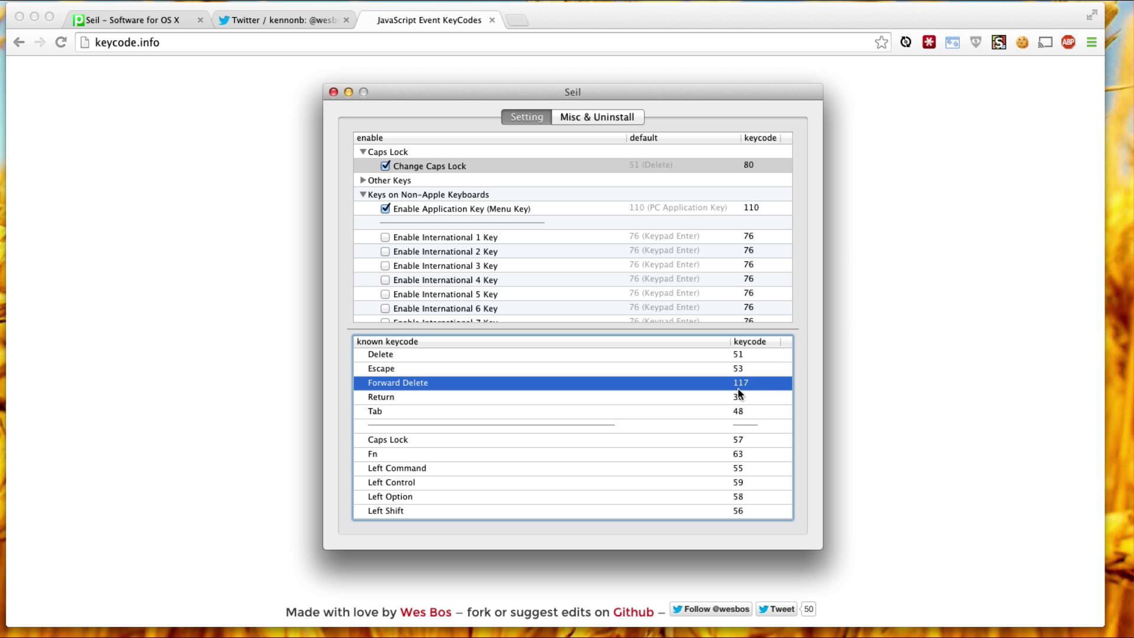
Hide Seil, highlight the 80 in the Twitter reply tweet, then return to keycode.info
key("super+Tab")
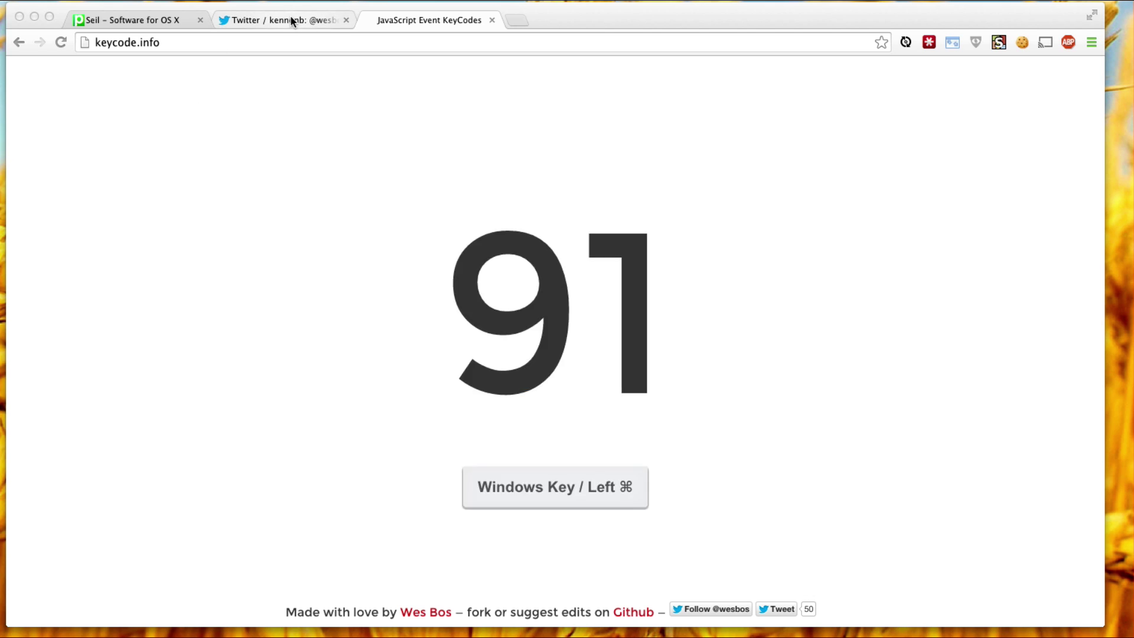
left_click(290, 20)
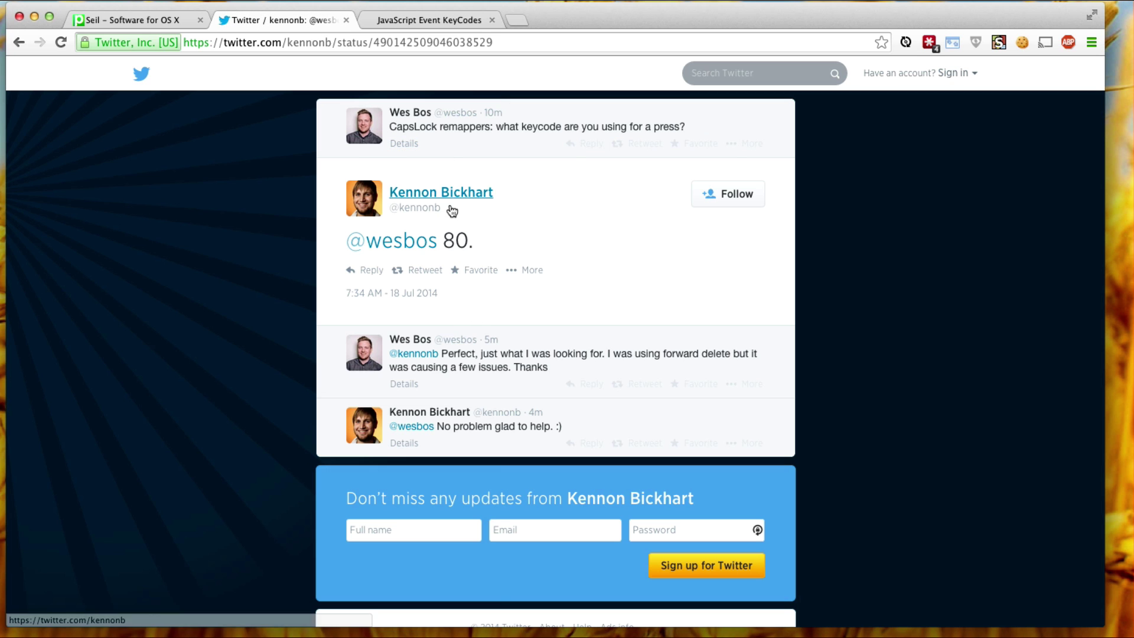
left_click_drag(476, 245, 443, 243)
left_click(419, 20)
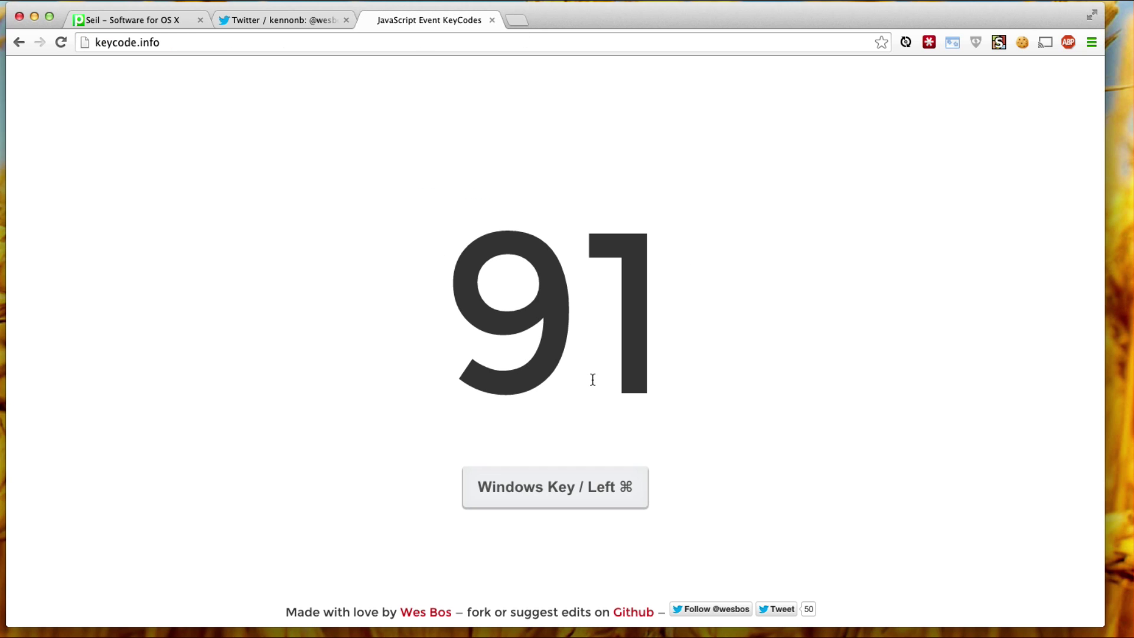
Relaunch Seil, enter 80 as the Change Caps Lock keycode, and close its preferences
left_click(650, 617)
scroll(655, 481, "down", 10)
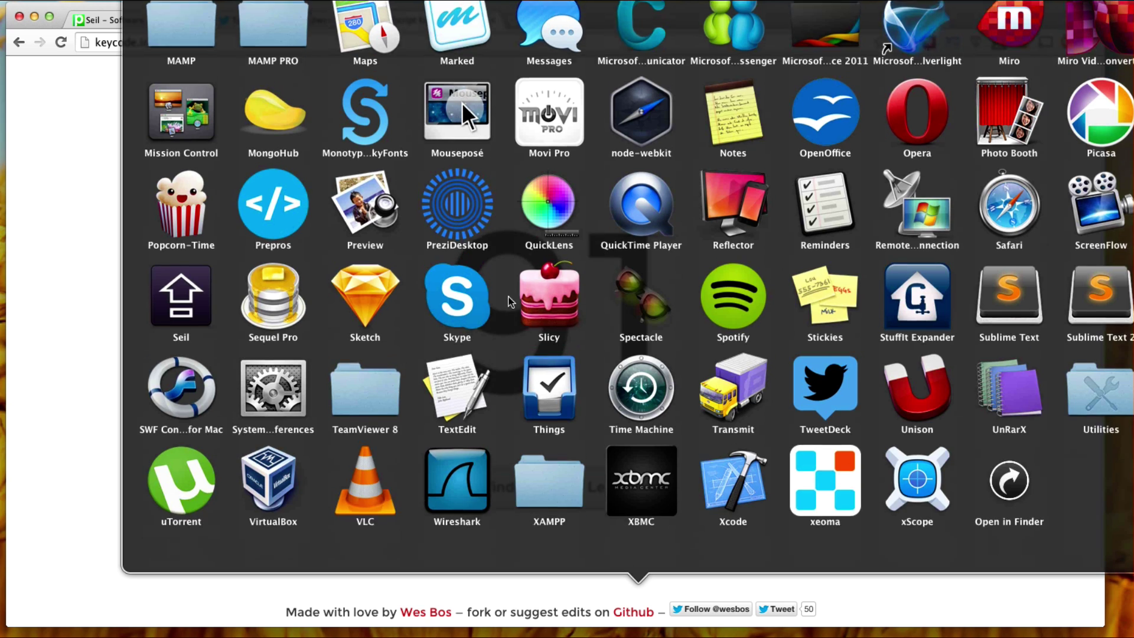
left_click(188, 322)
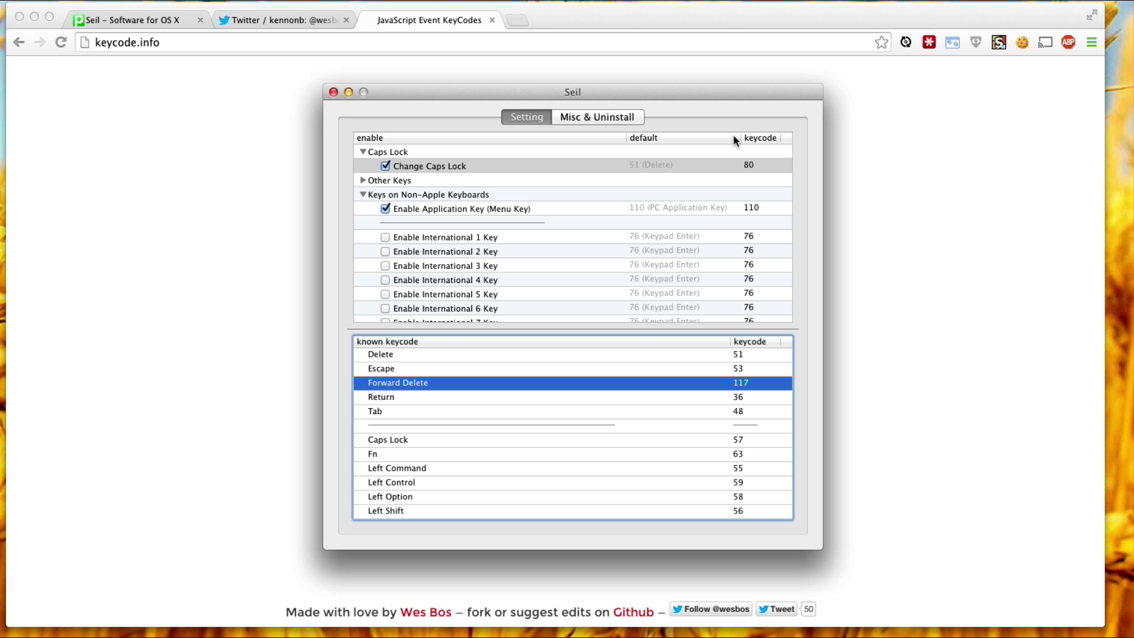
left_click(747, 166)
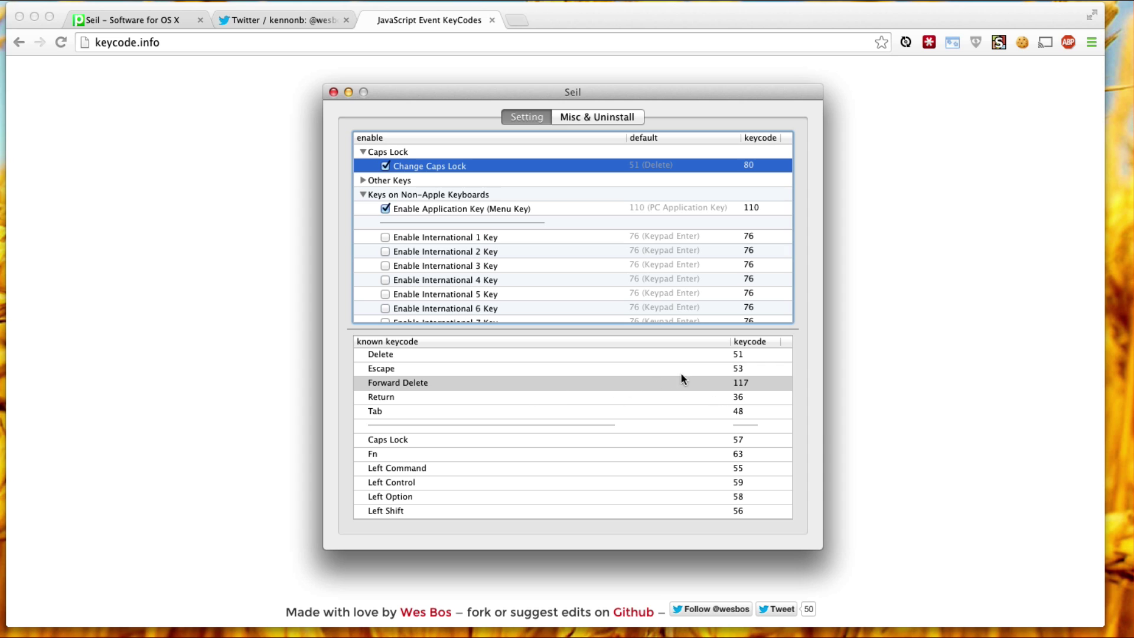
double_click(749, 166)
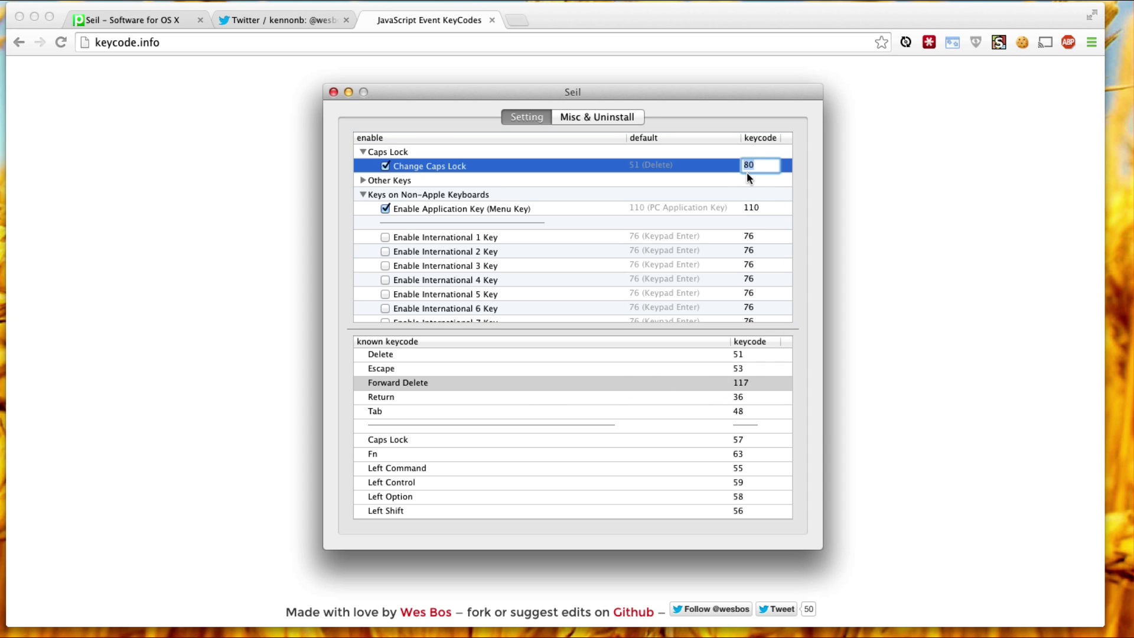
double_click(754, 166)
type("80")
key("Return")
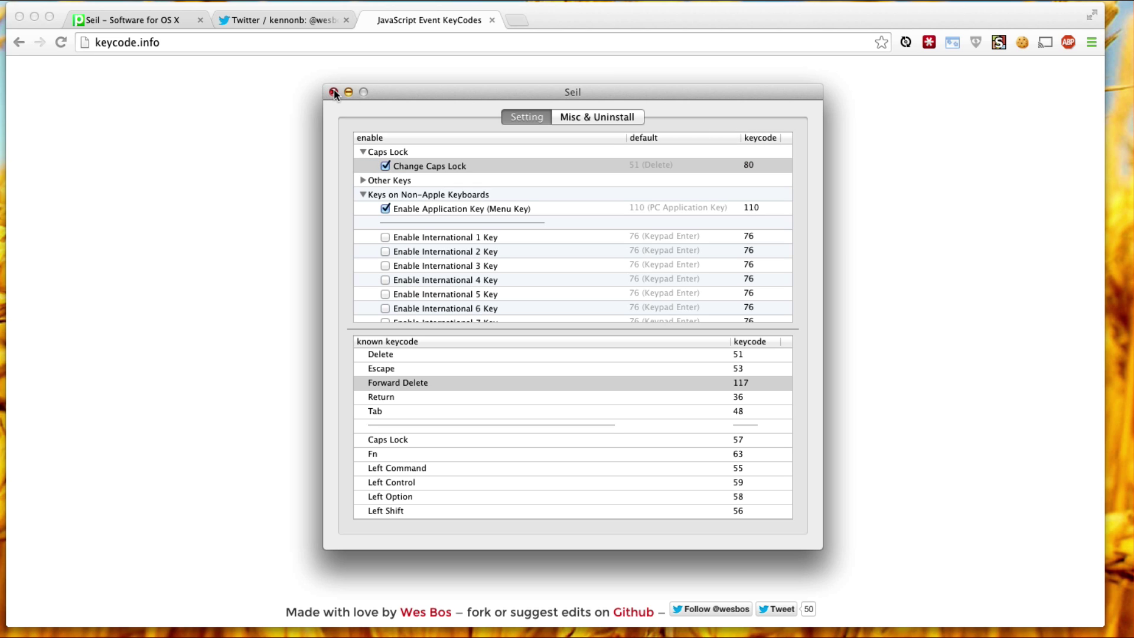
left_click(333, 93)
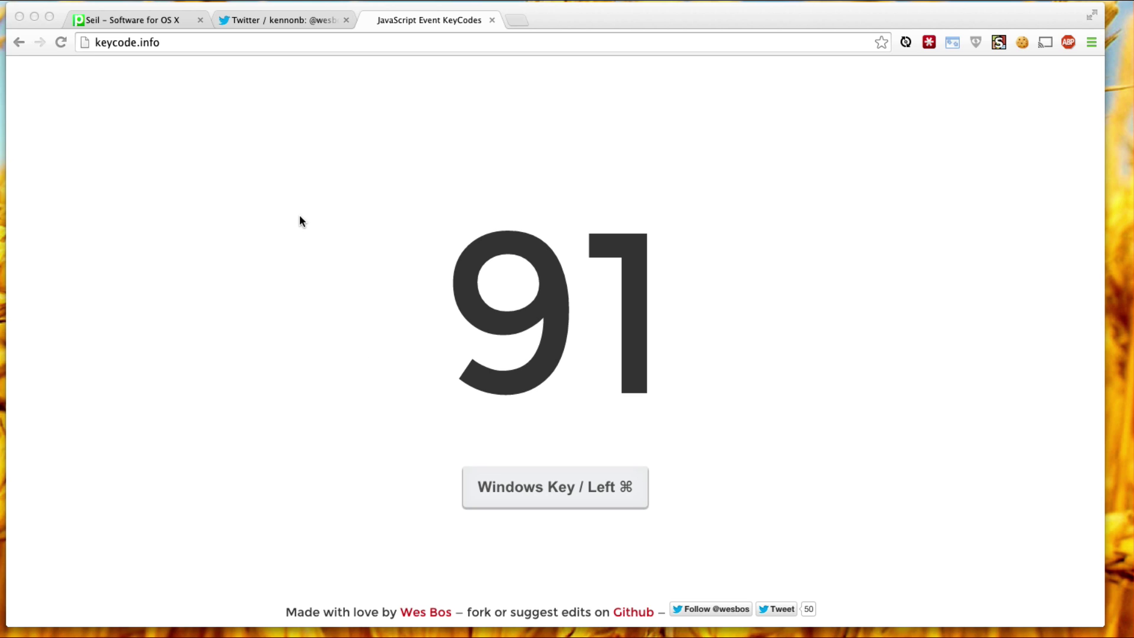
With keycode.info in front, test the Divvy shortcut and press F19 to bring up Divvy's settings
left_click(293, 214)
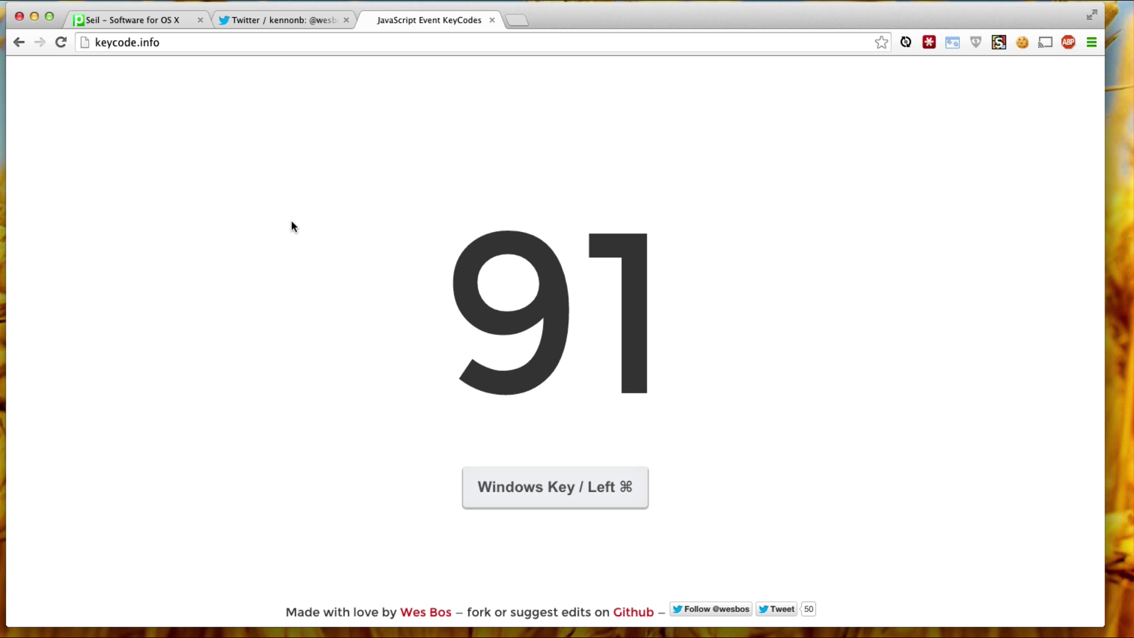
key("super")
key("super")
key("super")
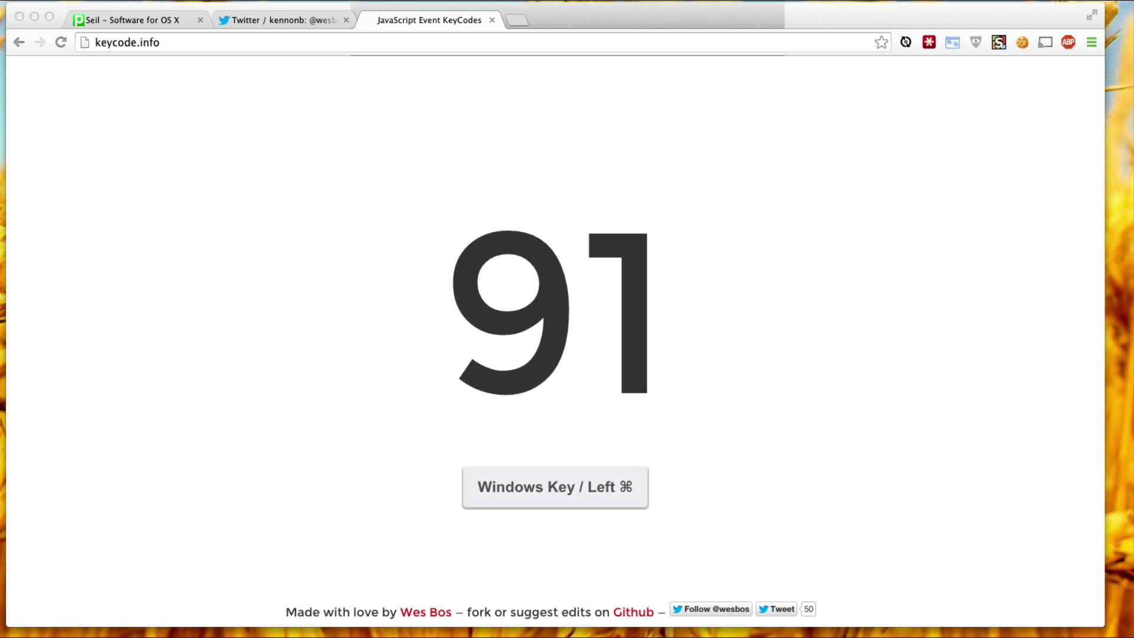
key("F19")
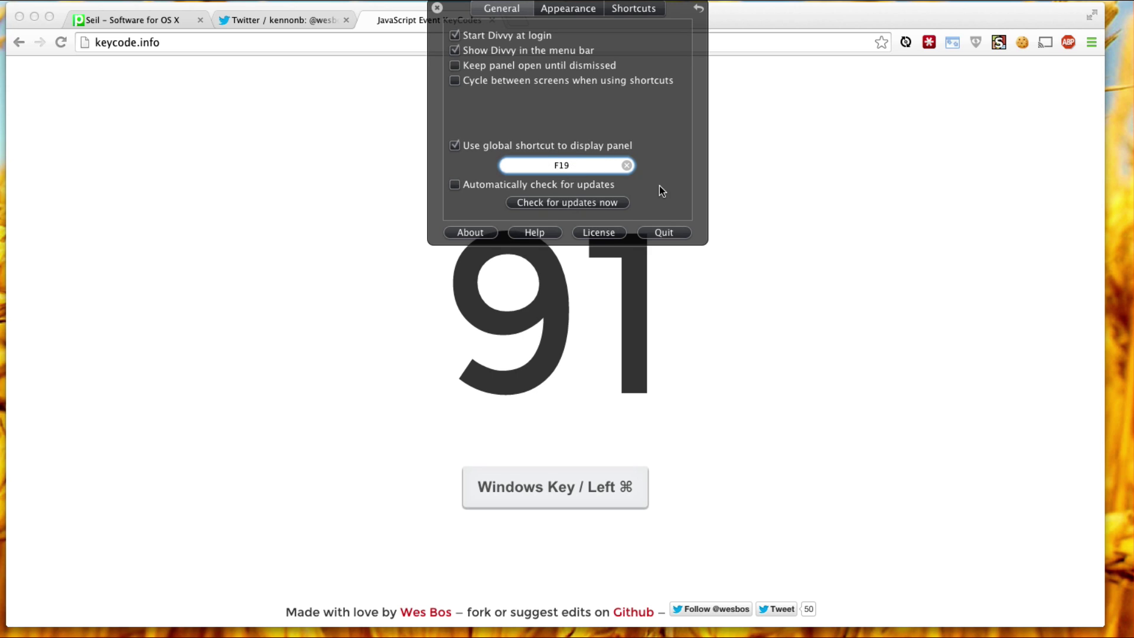
Clear Divvy's shortcut, record Option, then confirm Caps Lock registers as f19 and summon the grid
left_click(627, 166)
left_click(588, 169)
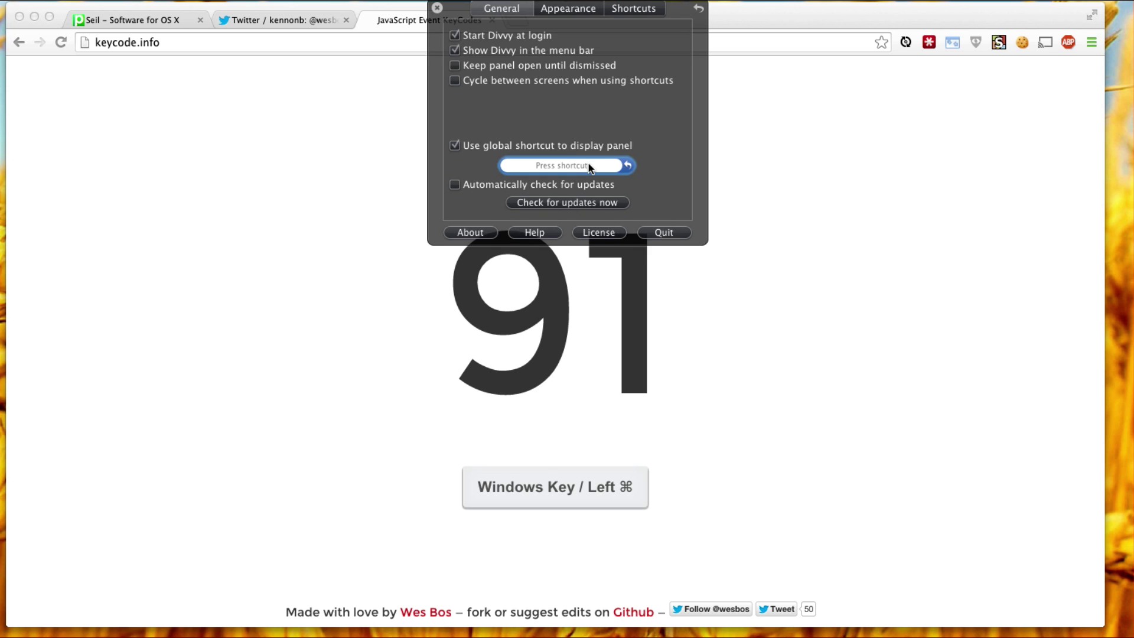
key("alt")
key("Escape")
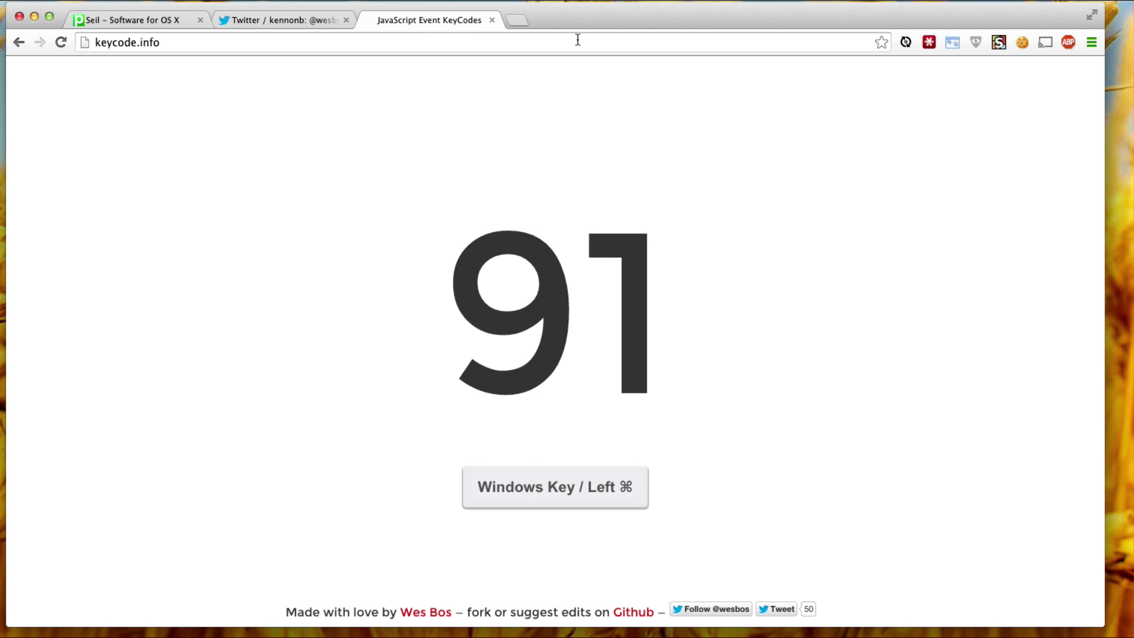
key("F19")
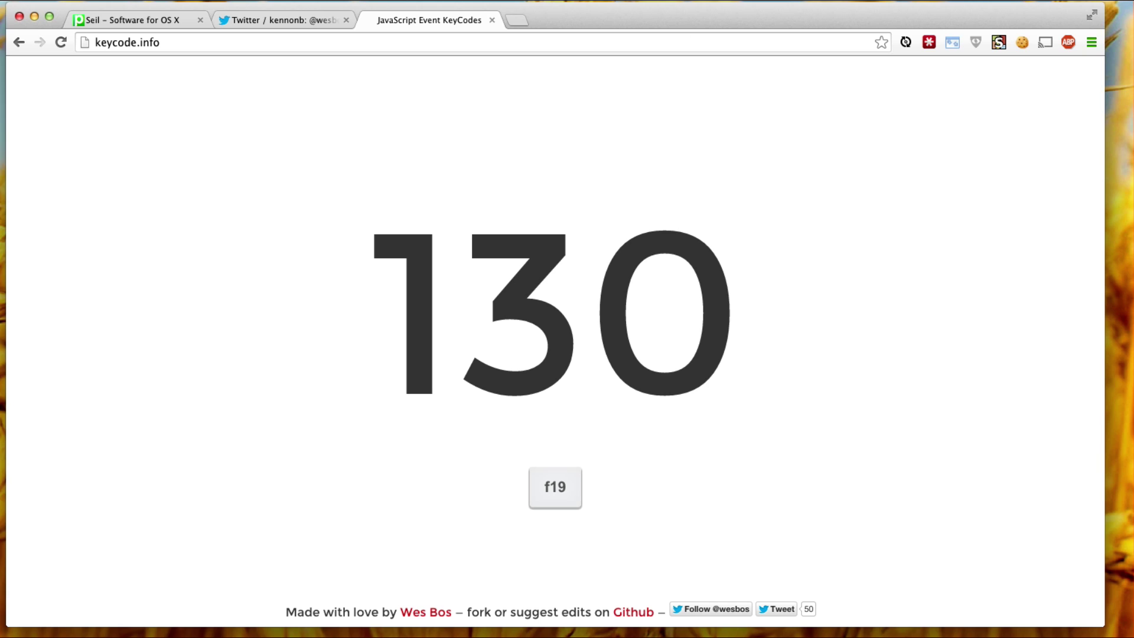
key("alt+F19")
Replace the Option shortcut with F19 as Divvy's global shortcut and close settings
left_click(679, 26)
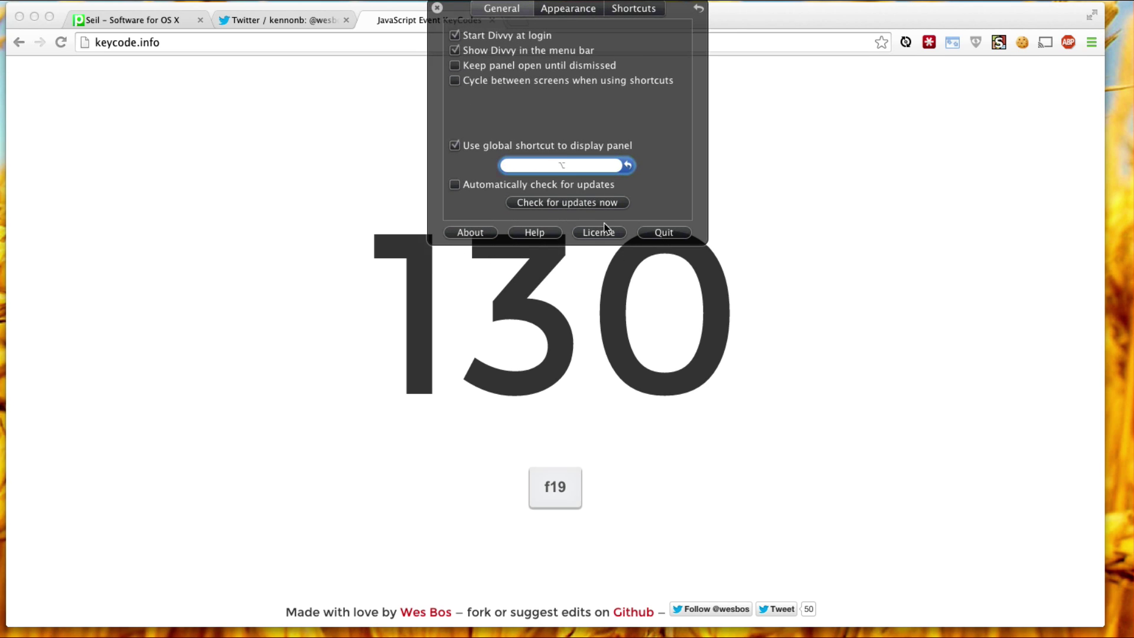
left_click(628, 165)
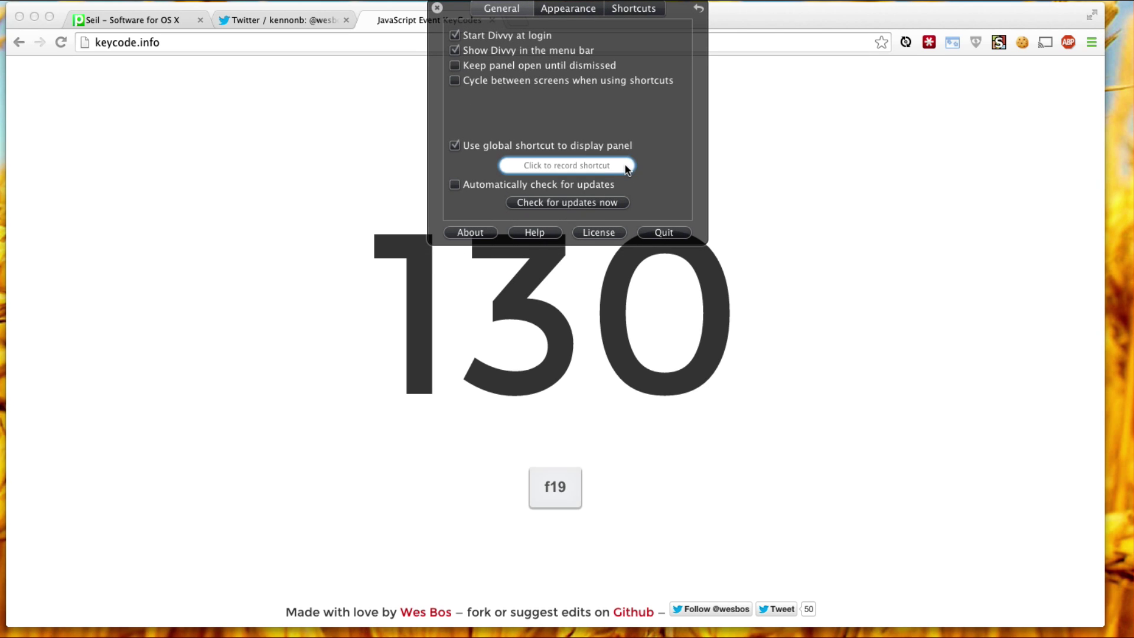
left_click(611, 167)
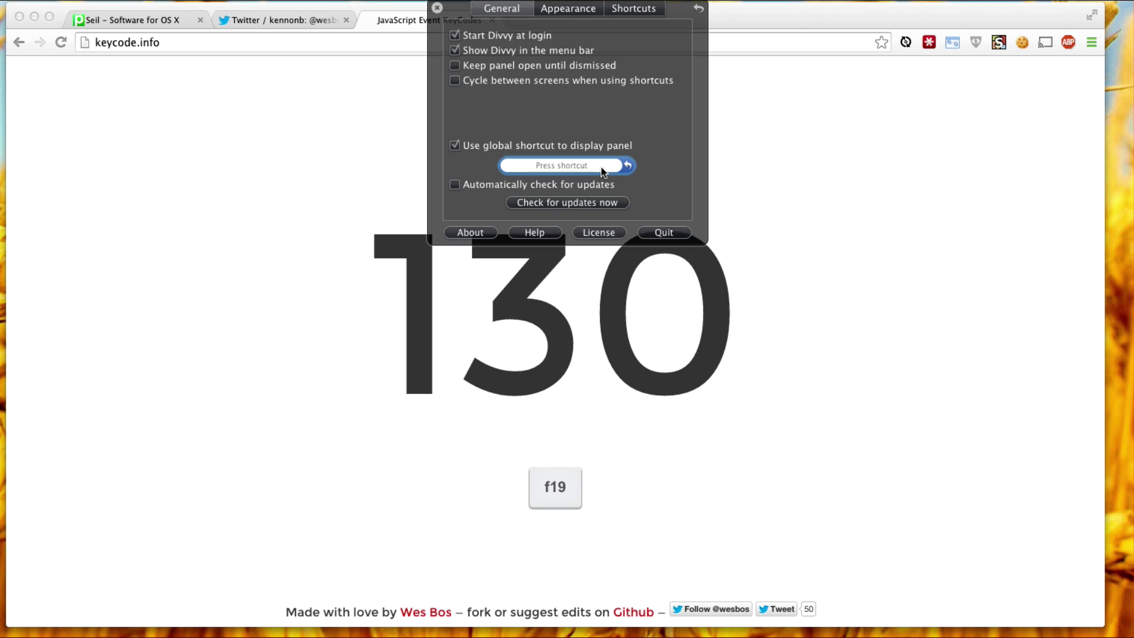
key("F19")
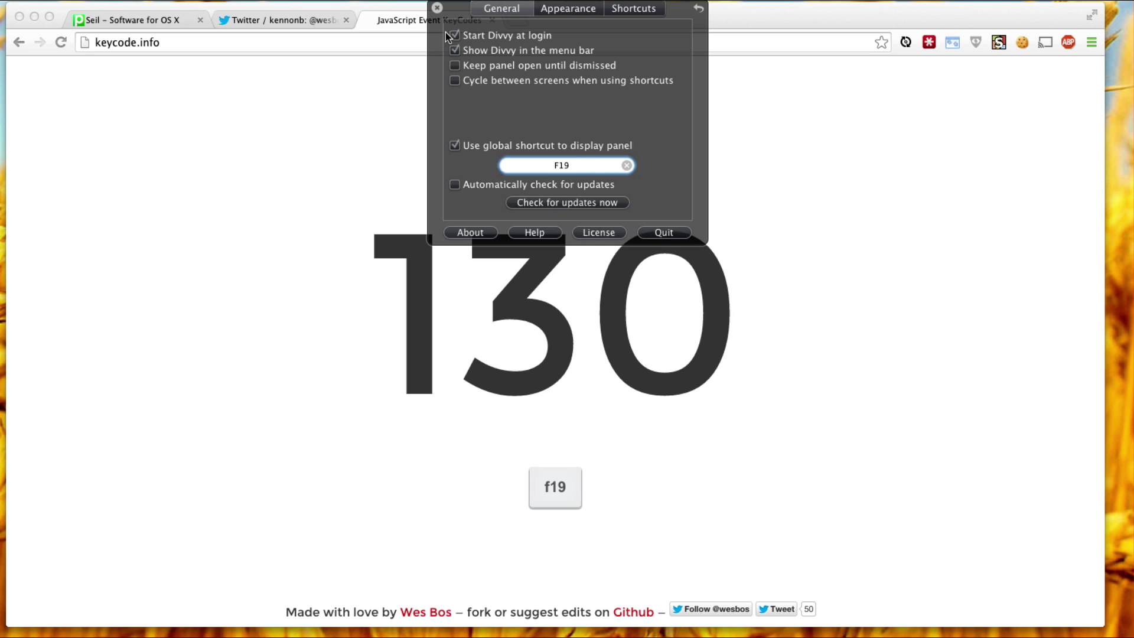
left_click(437, 8)
Summon Divvy's grid with F19, drag-preview a new Chrome window size, then dismiss it unchanged
key("F19")
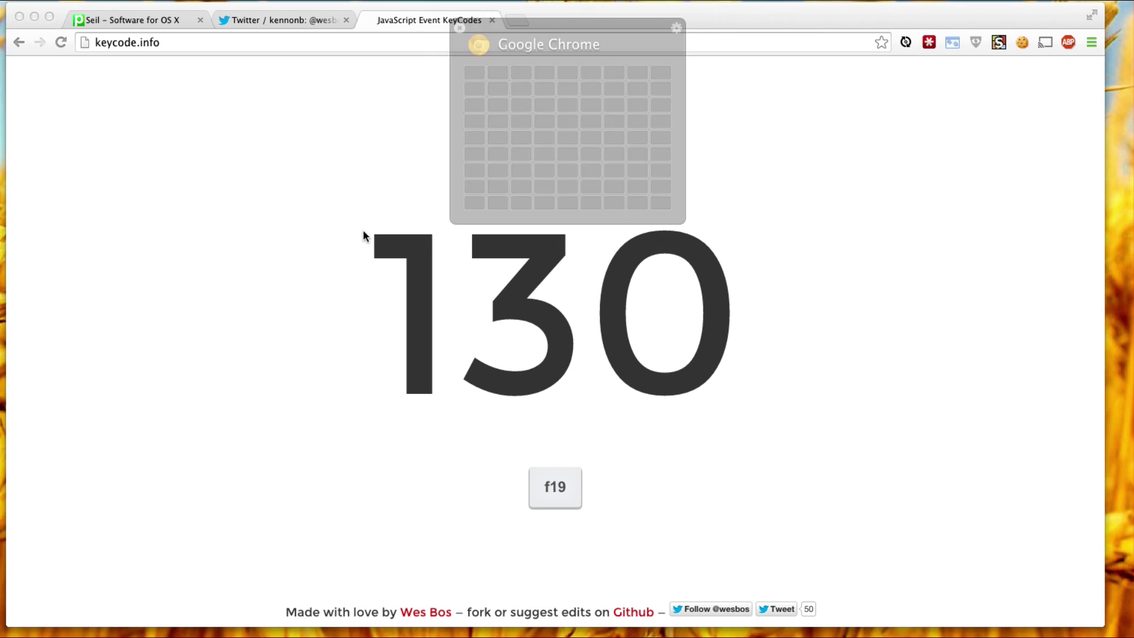
key("F19")
key("F19")
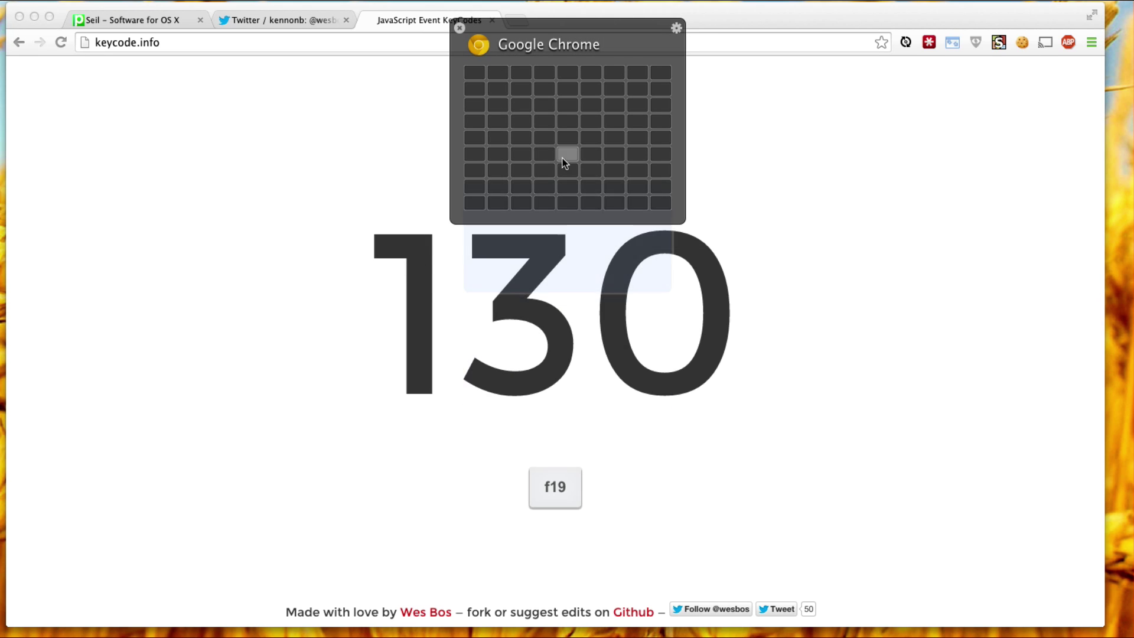
left_click_drag(542, 151, 608, 190)
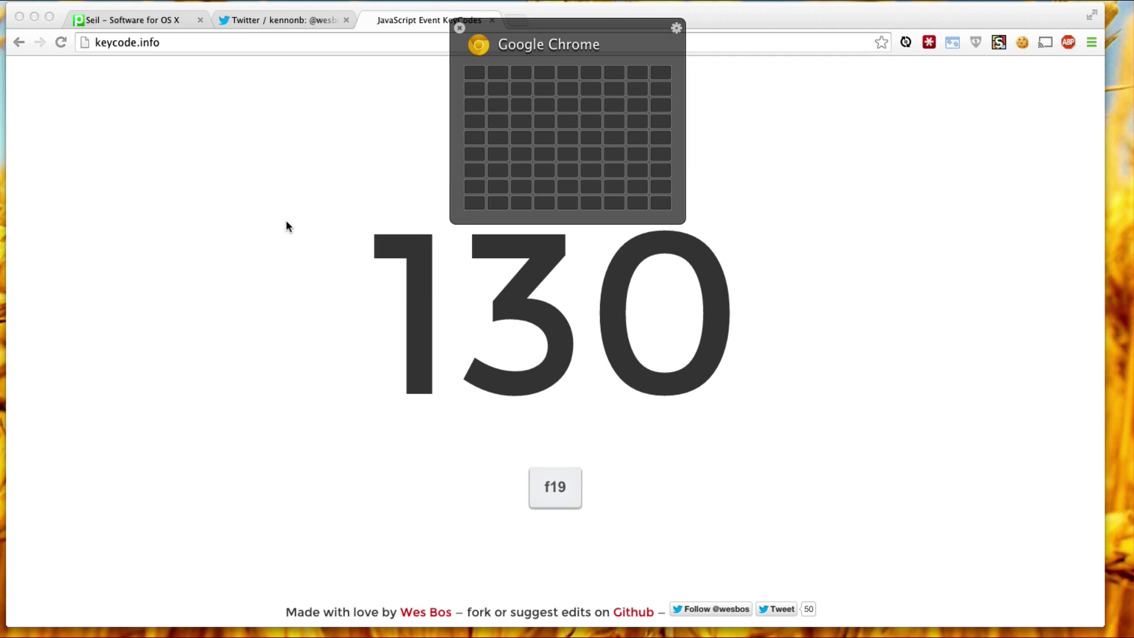
left_click(217, 252)
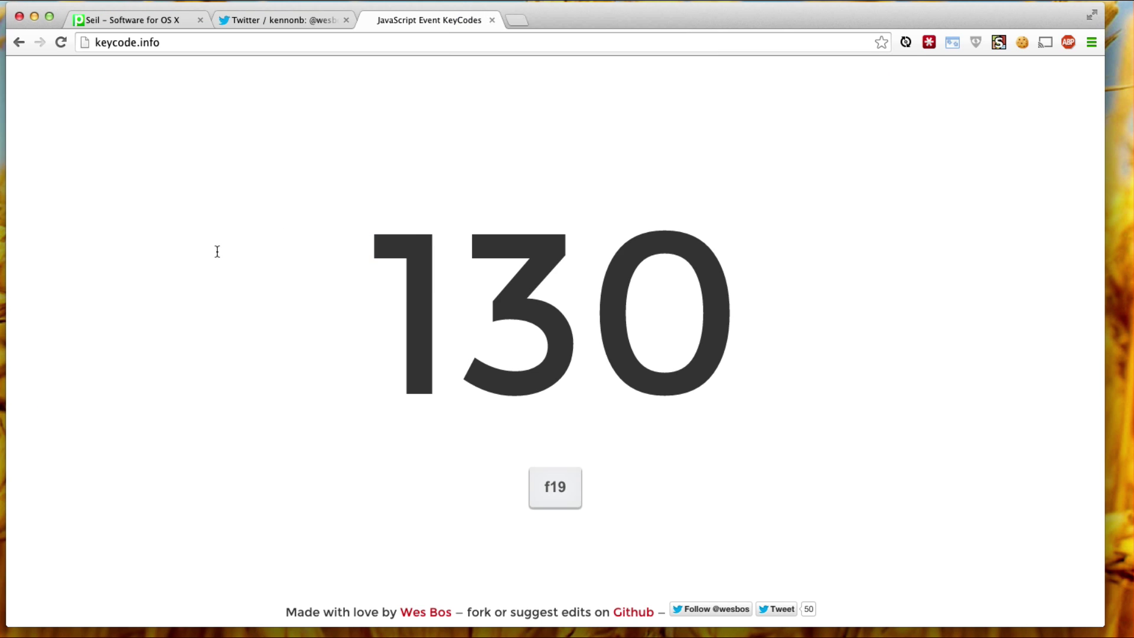